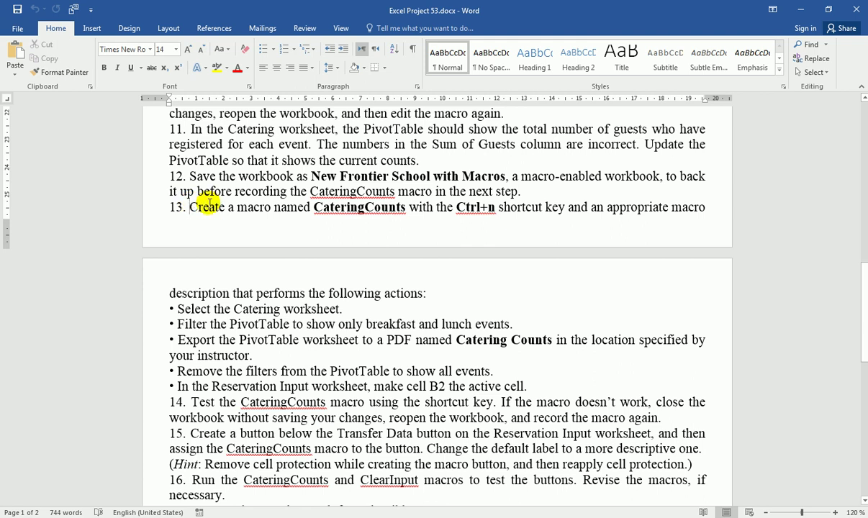
# Step: Select the macro name CateringCounts in step 13 of the Word instructions, then switch to Excel
pyautogui.doubleClick(329, 232)
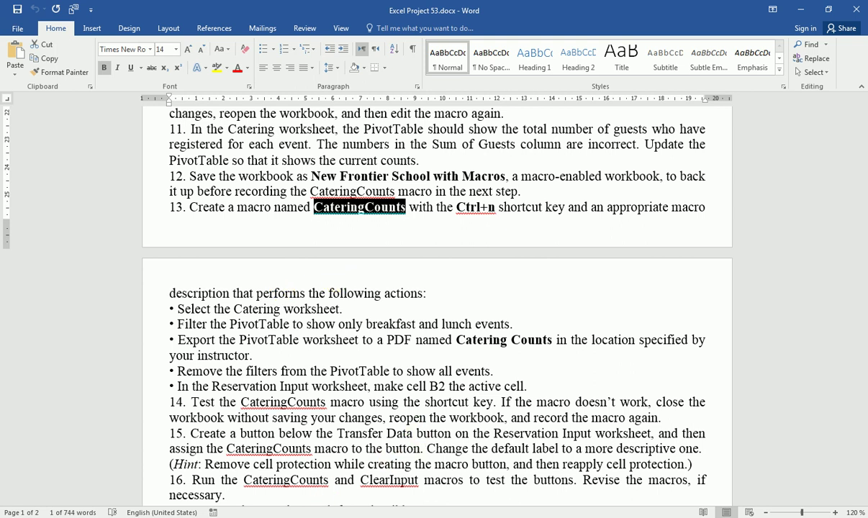
pyautogui.hotkey('alt', 'Tab')
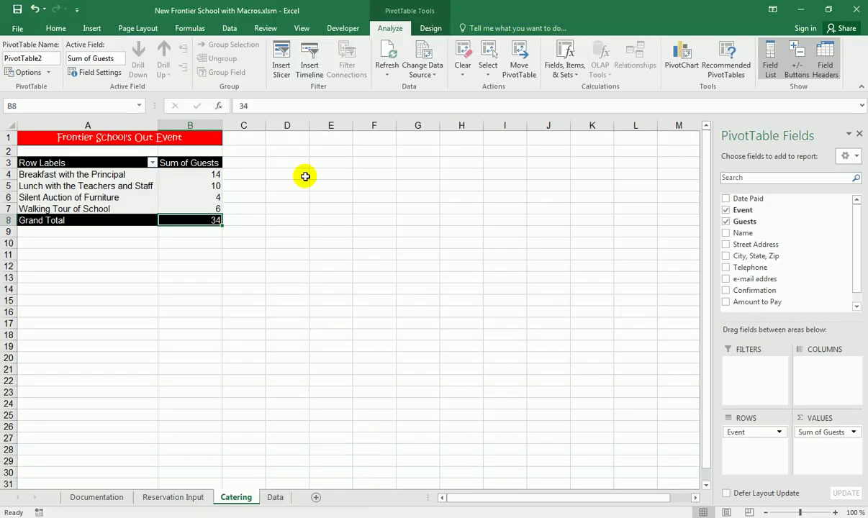
# Step: Show the Developer tab and select cell B14 outside the PivotTable, then return to Word
pyautogui.click(332, 27)
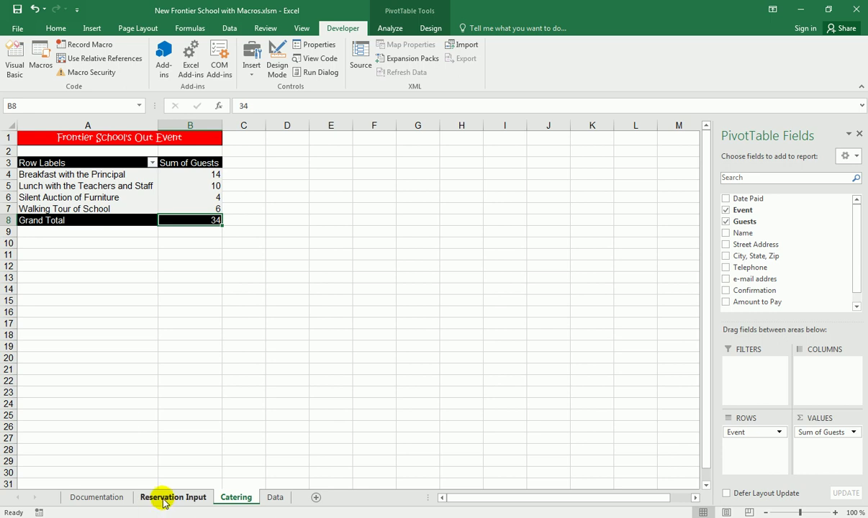
pyautogui.click(210, 288)
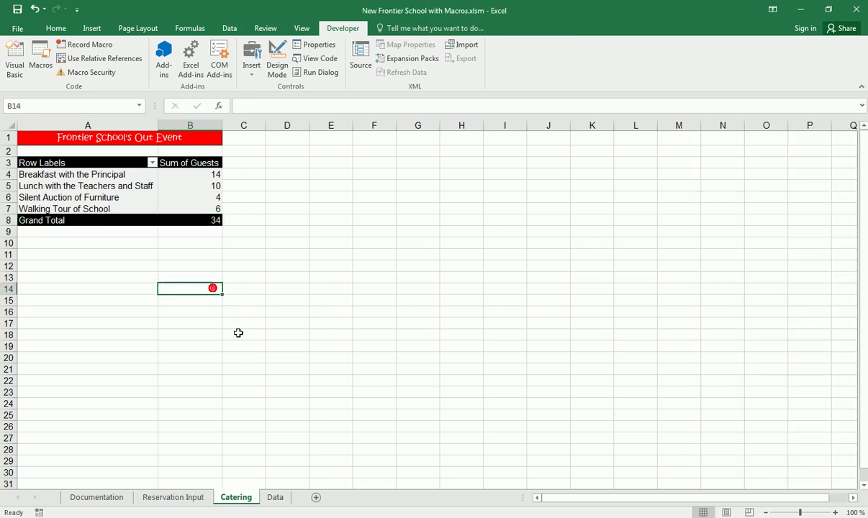
pyautogui.hotkey('alt', 'Tab')
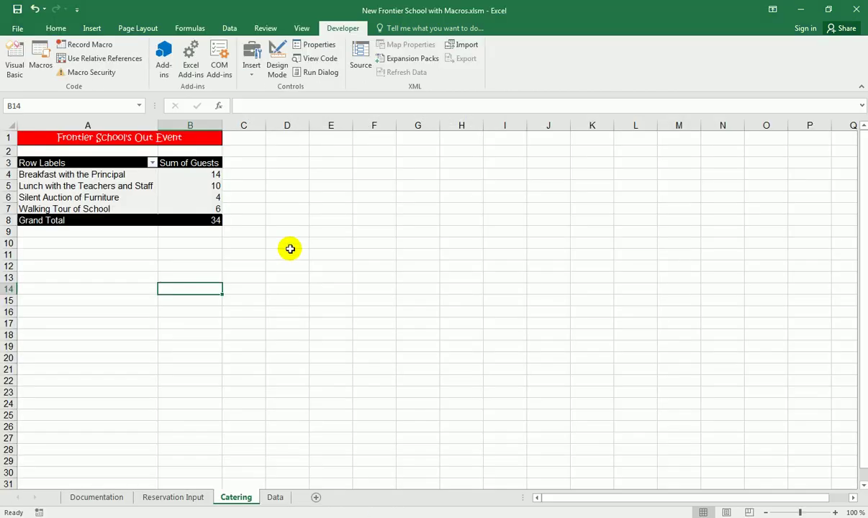
# Step: From cell D10, set up Record Macro as CateringCounts with shortcut Ctrl+n in This Workbook
pyautogui.click(287, 245)
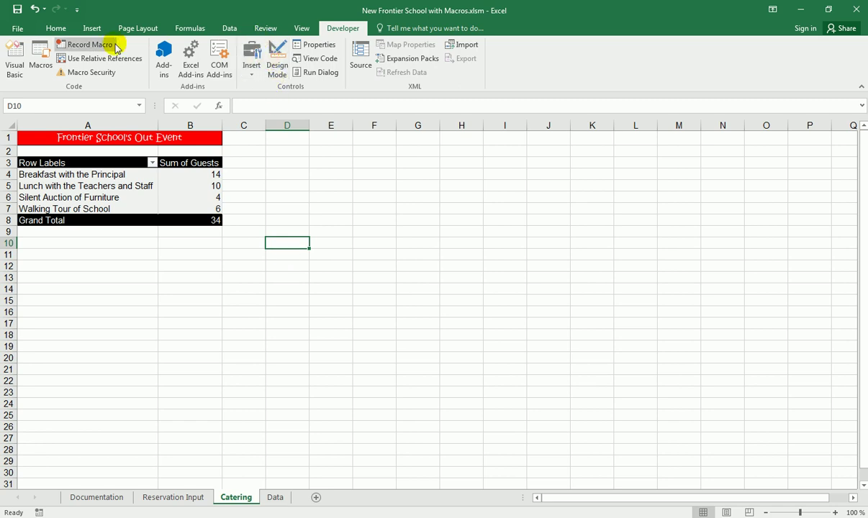
pyautogui.click(81, 44)
pyautogui.write('n')
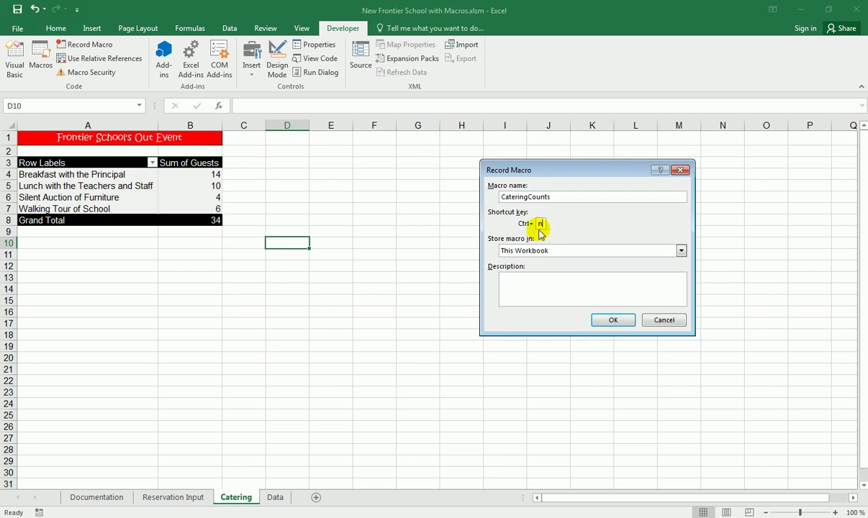
pyautogui.click(533, 277)
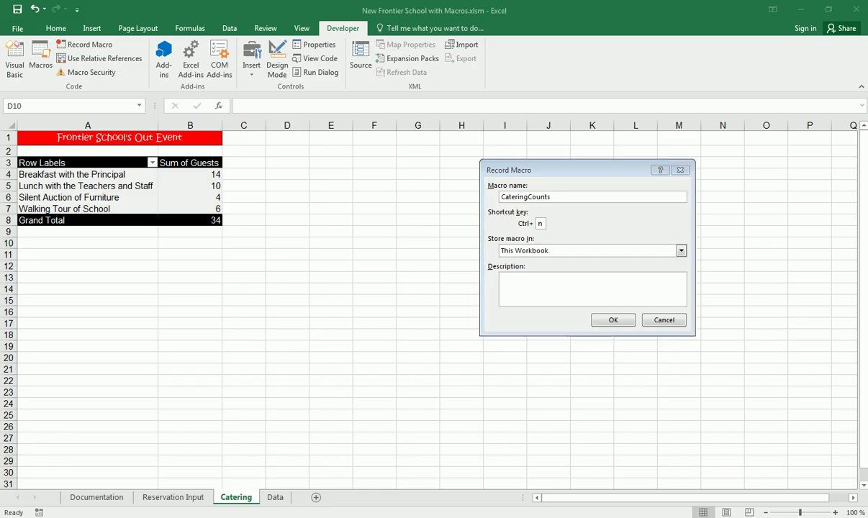
pyautogui.hotkey('alt', 'Tab')
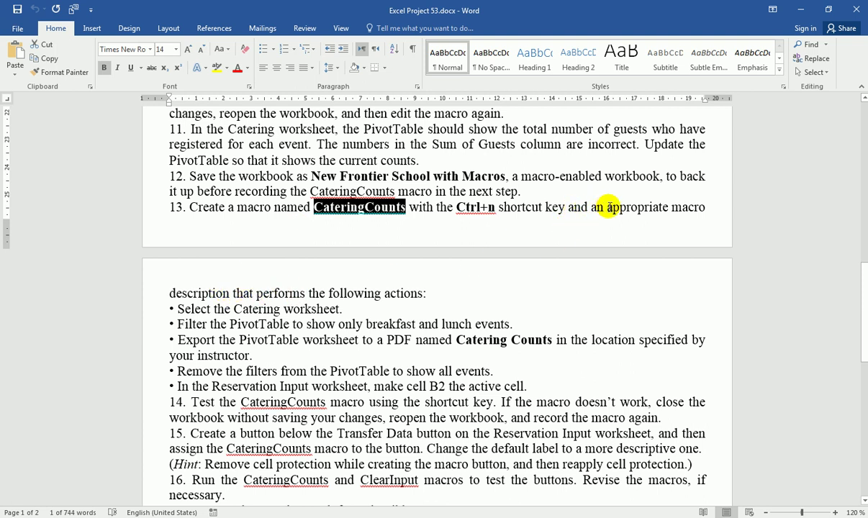
# Step: Review the five CateringCounts actions in Word, starting with selecting the Catering worksheet, then return to Excel
pyautogui.click(585, 209)
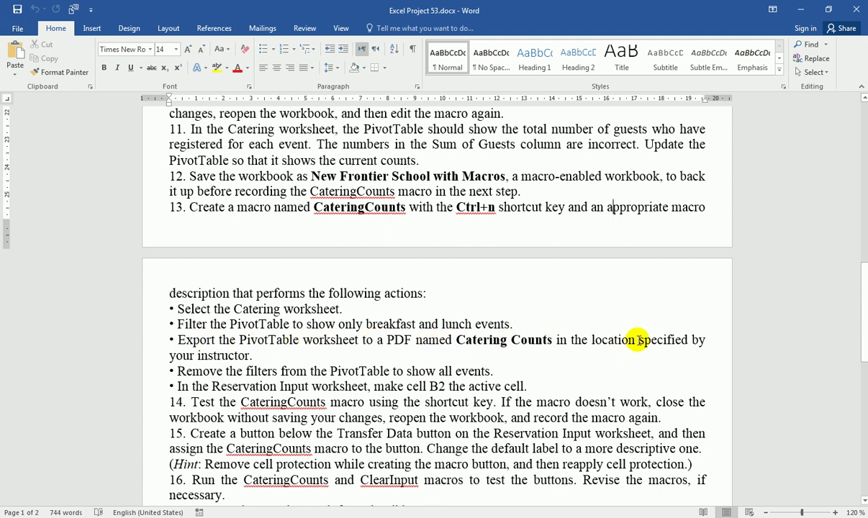
pyautogui.scroll(-1, 277, 335)
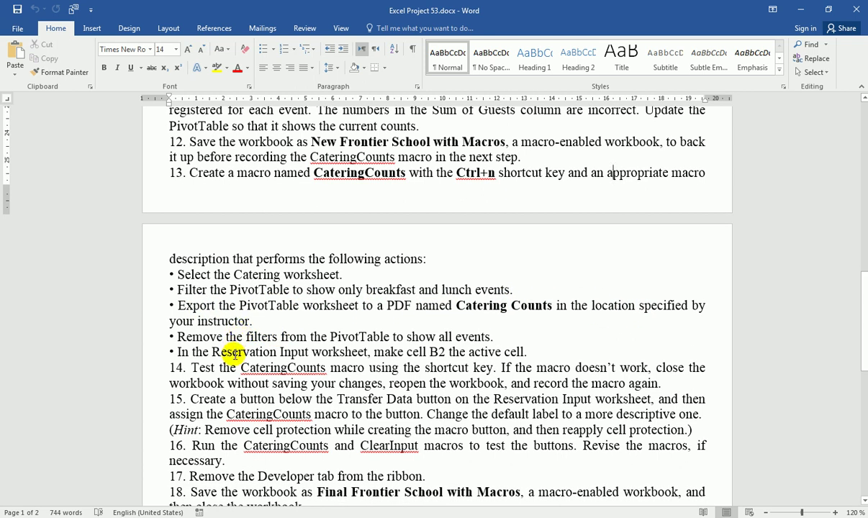
pyautogui.scroll(1, 273, 320)
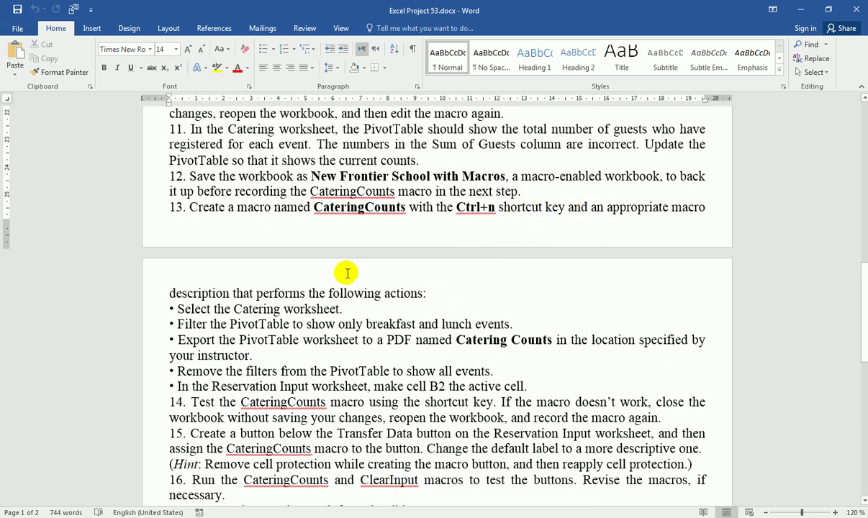
pyautogui.click(180, 307)
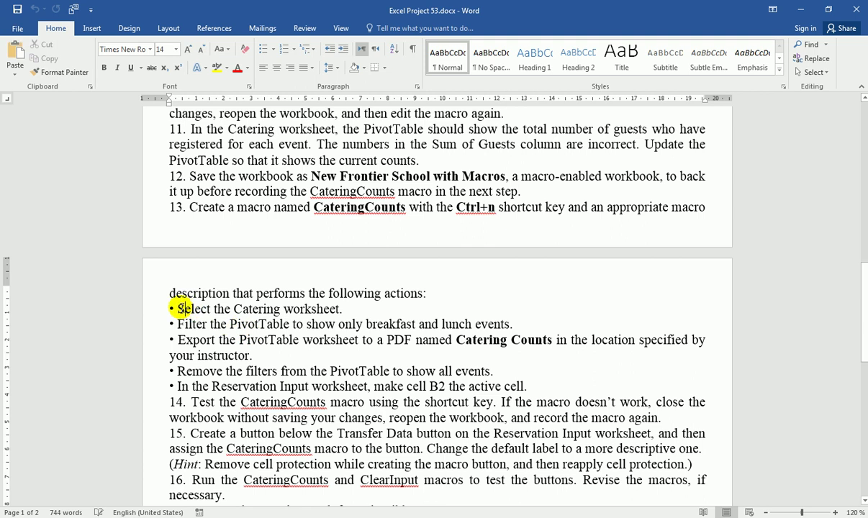
pyautogui.hotkey('shift', 'Down')
pyautogui.hotkey('shift', 'Down')
pyautogui.hotkey('shift', 'Down')
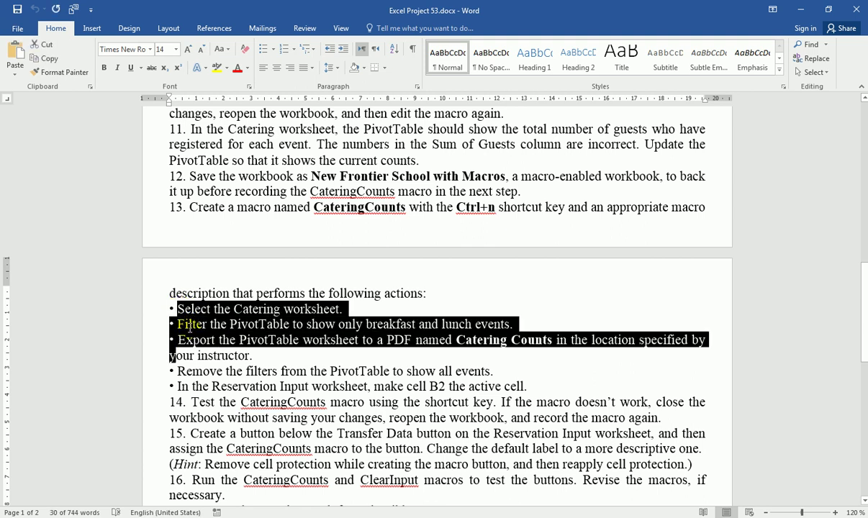
pyautogui.hotkey('shift', 'Down')
pyautogui.click(256, 293)
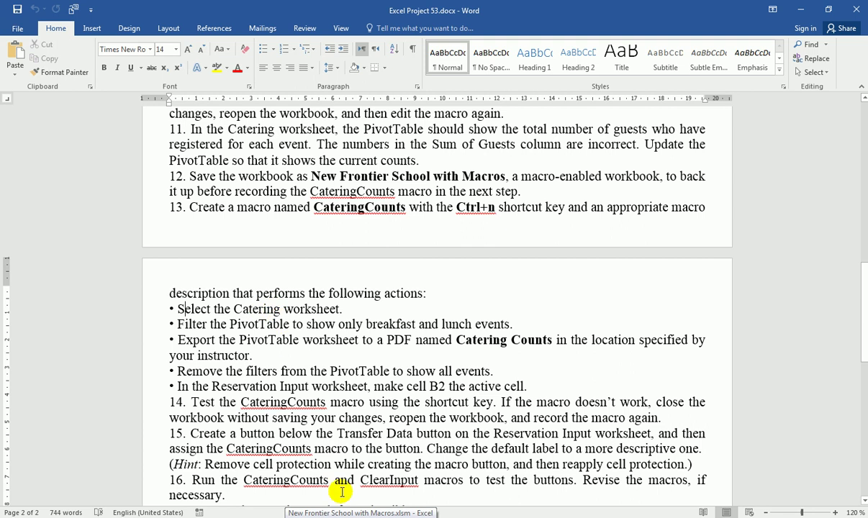
pyautogui.click(360, 514)
# Step: Start recording the CateringCounts macro and check the next action in the Word instructions
pyautogui.click(610, 321)
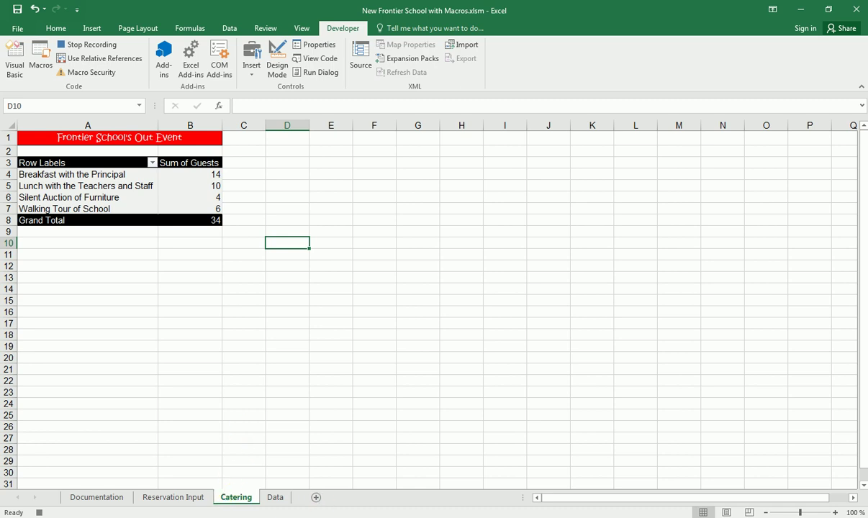
pyautogui.hotkey('alt', 'Tab')
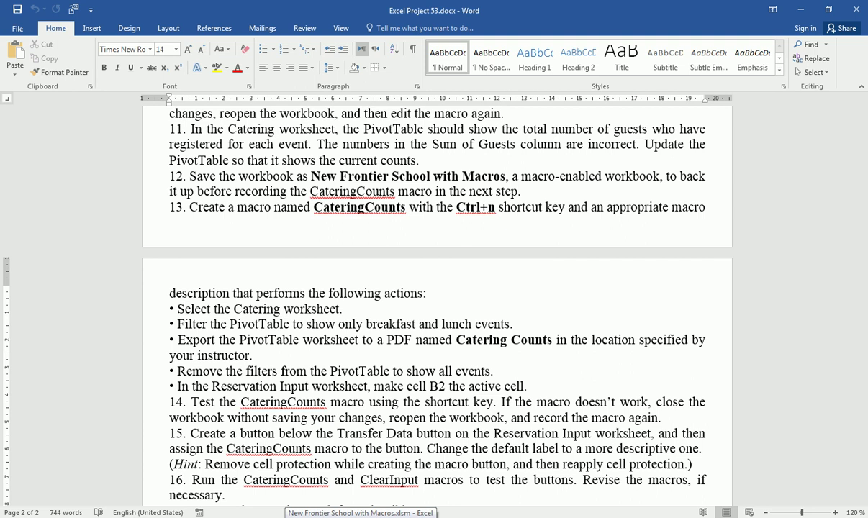
# Step: Filter the PivotTable rows to Breakfast with the Principal and Lunch with the Teachers and Staff, totalling 24 guests
pyautogui.click(360, 512)
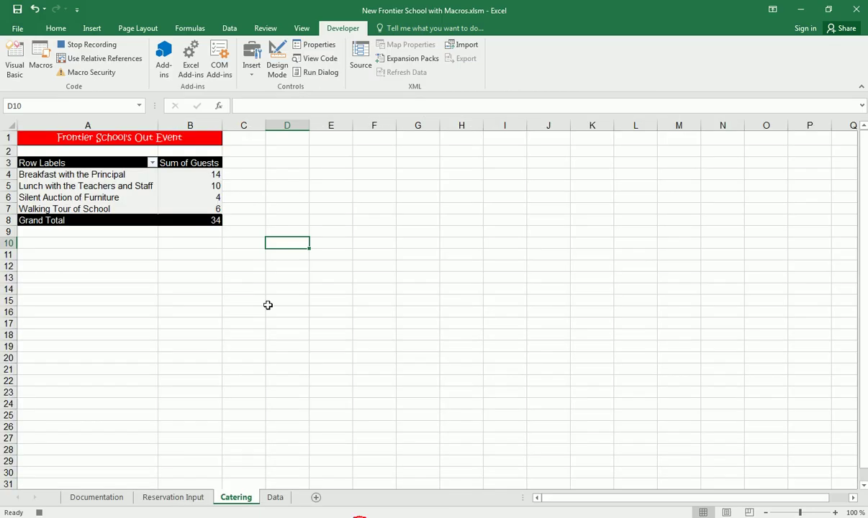
pyautogui.click(151, 163)
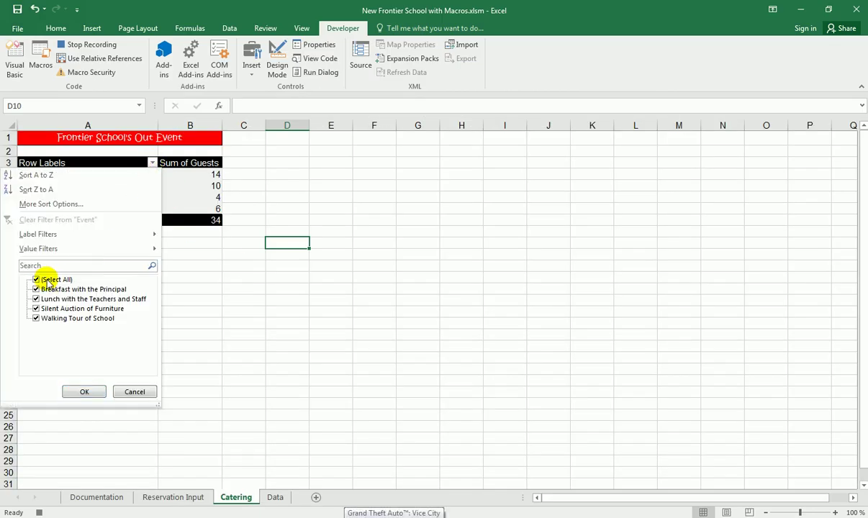
pyautogui.click(36, 280)
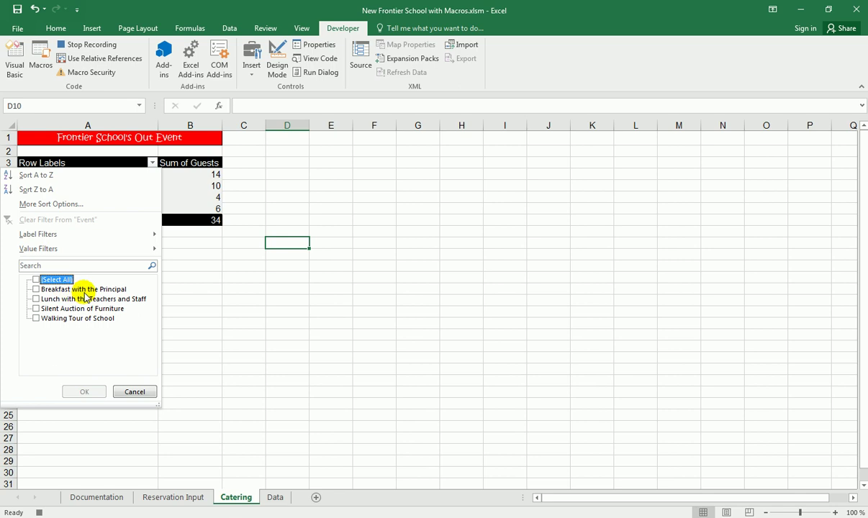
pyautogui.click(37, 290)
pyautogui.click(36, 298)
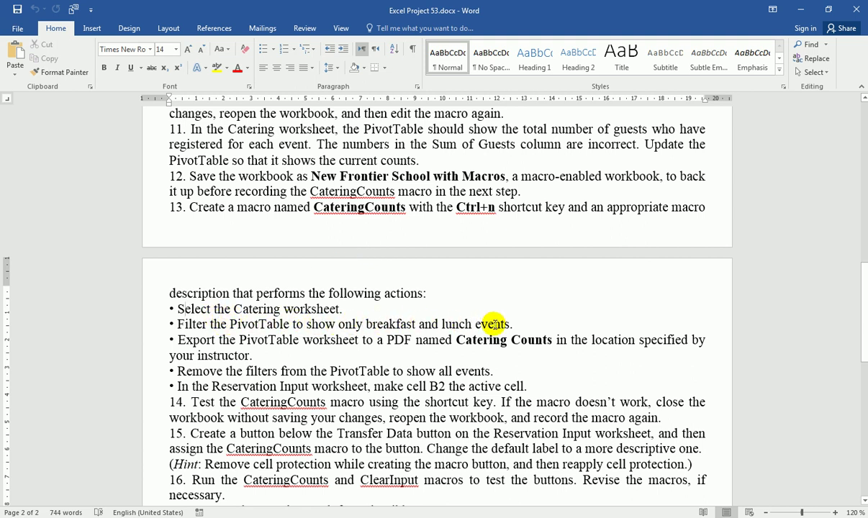
pyautogui.hotkey('alt', 'Tab')
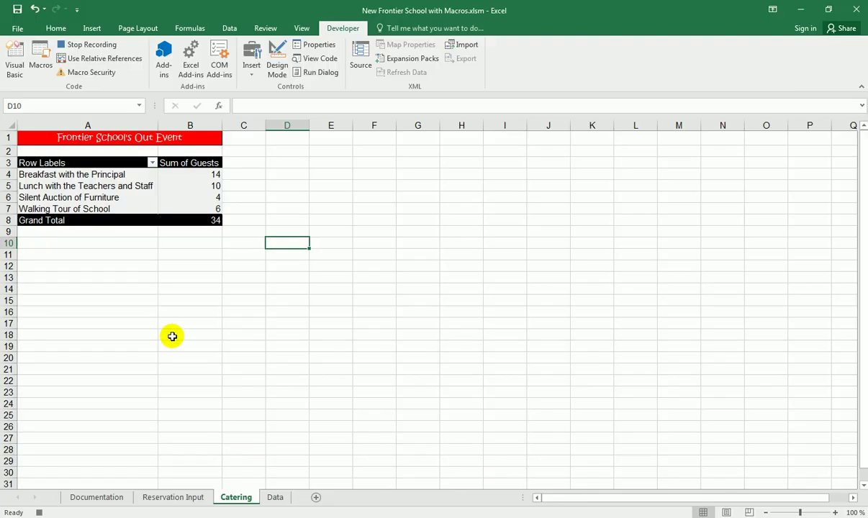
pyautogui.click(151, 162)
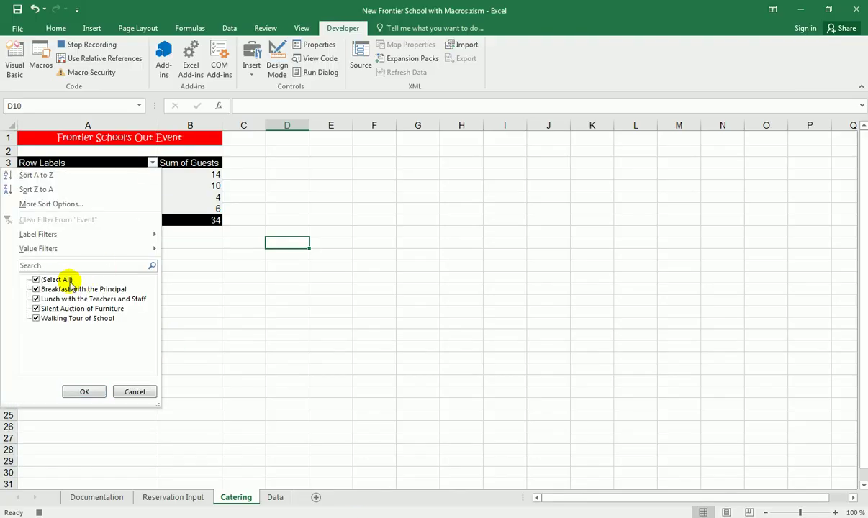
pyautogui.click(36, 280)
pyautogui.click(36, 289)
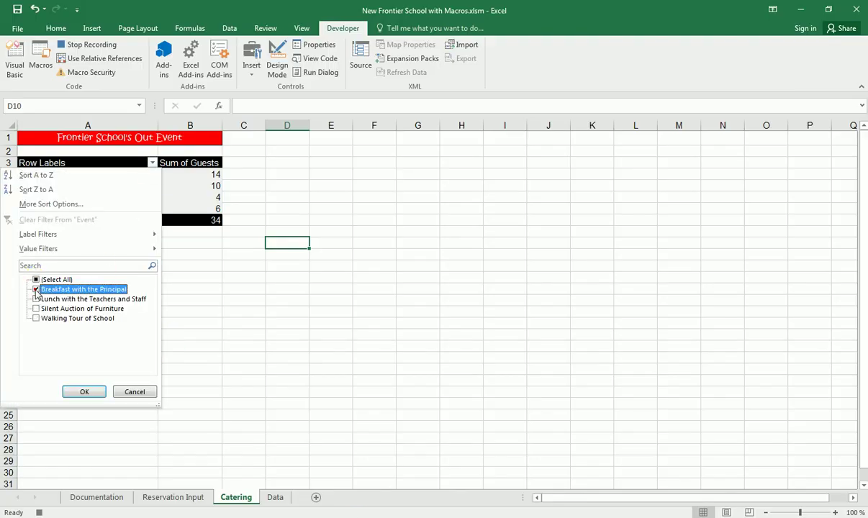
pyautogui.click(36, 299)
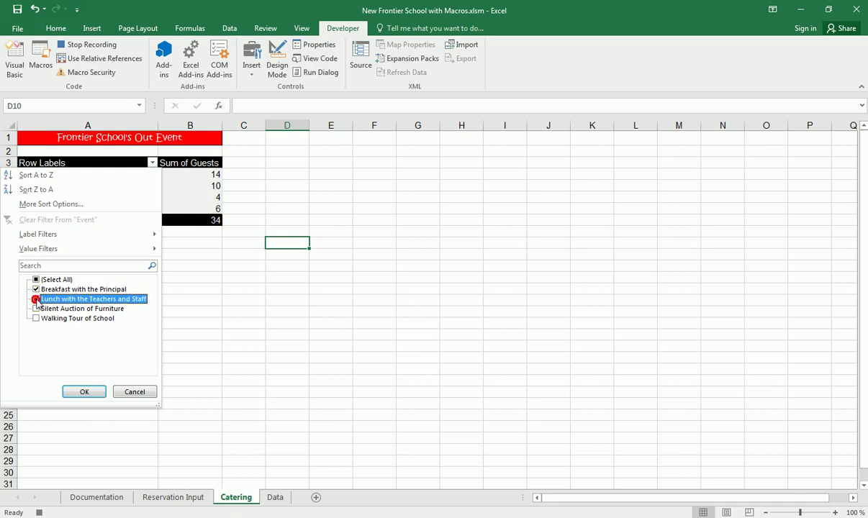
pyautogui.click(73, 389)
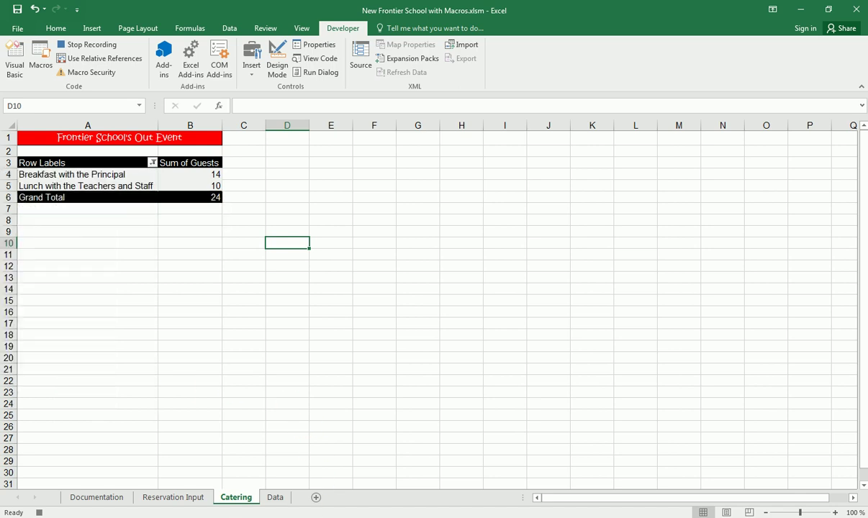
pyautogui.hotkey('alt', 'Tab')
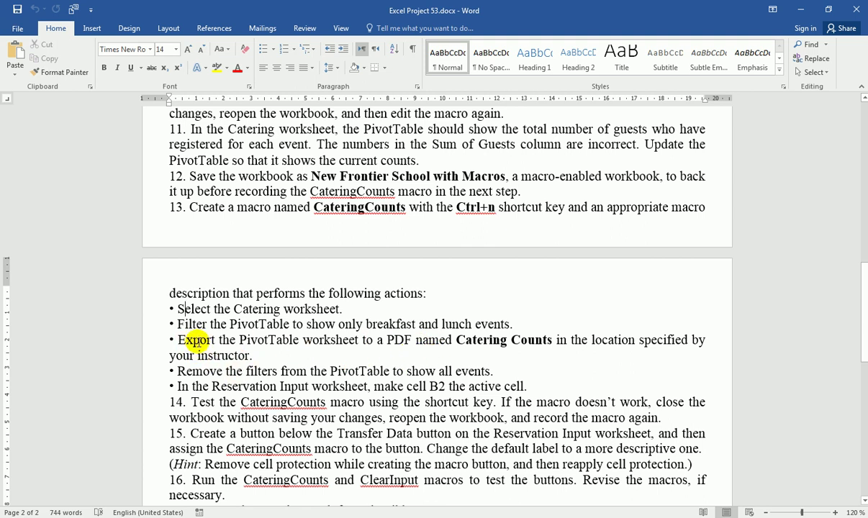
# Step: Select the PDF name Catering Counts in the Word instructions, then go back to Excel
pyautogui.scroll(-2, 180, 338)
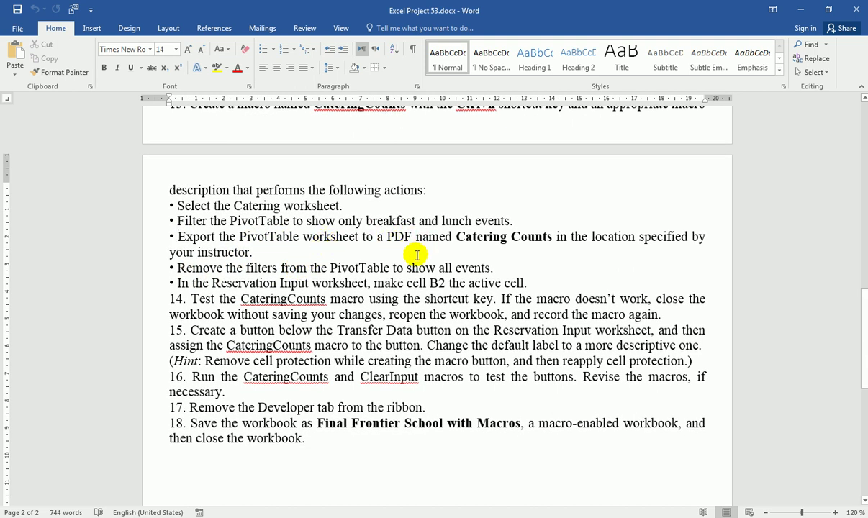
pyautogui.click(463, 240)
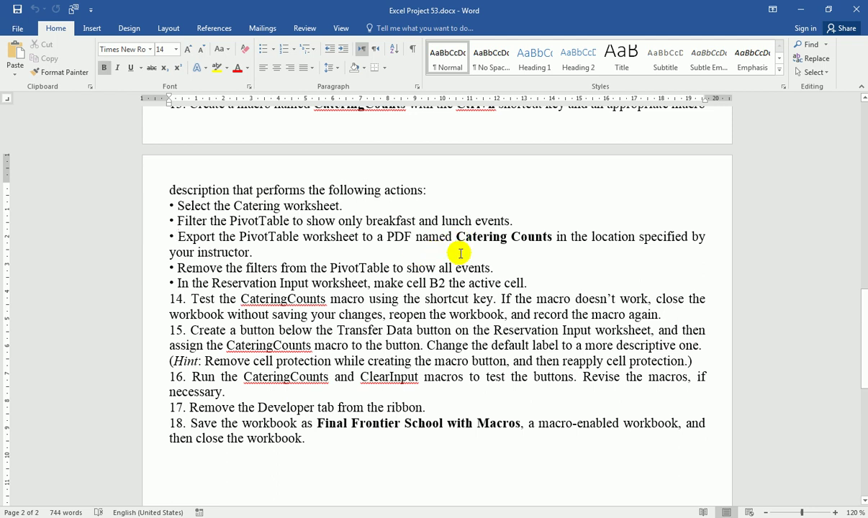
pyautogui.moveTo(456, 238); pyautogui.dragTo(555, 238)
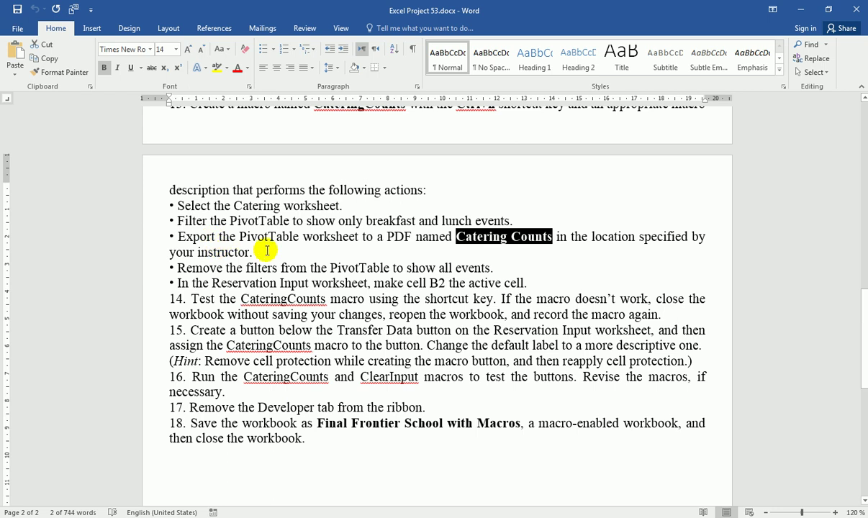
pyautogui.click(358, 514)
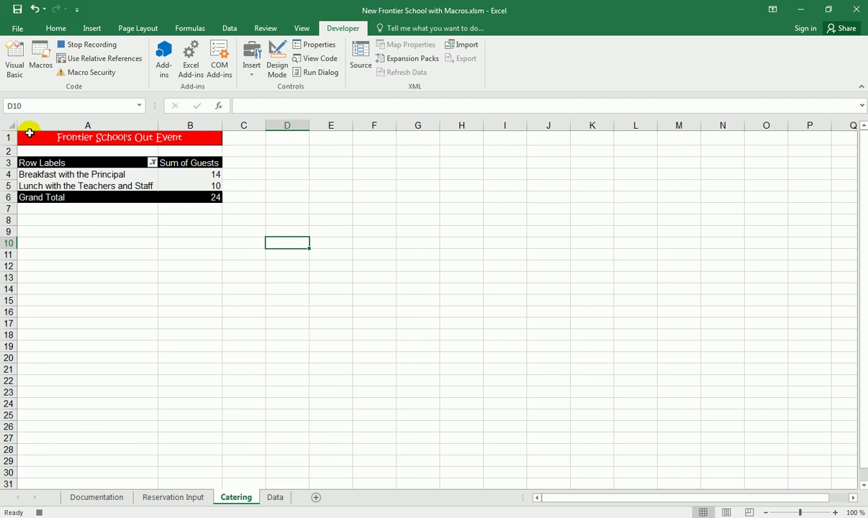
# Step: Publish the Catering sheet as a PDF named Catering Counts via Export > Create PDF/XPS
pyautogui.click(17, 29)
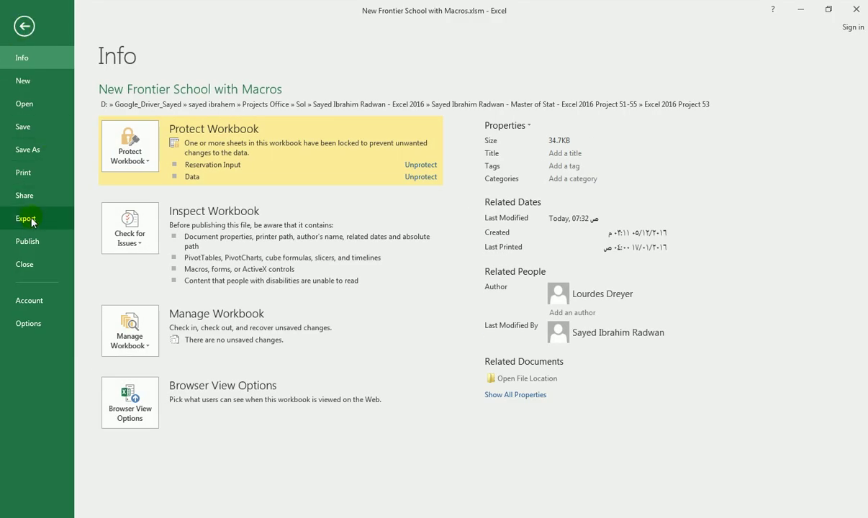
pyautogui.click(32, 220)
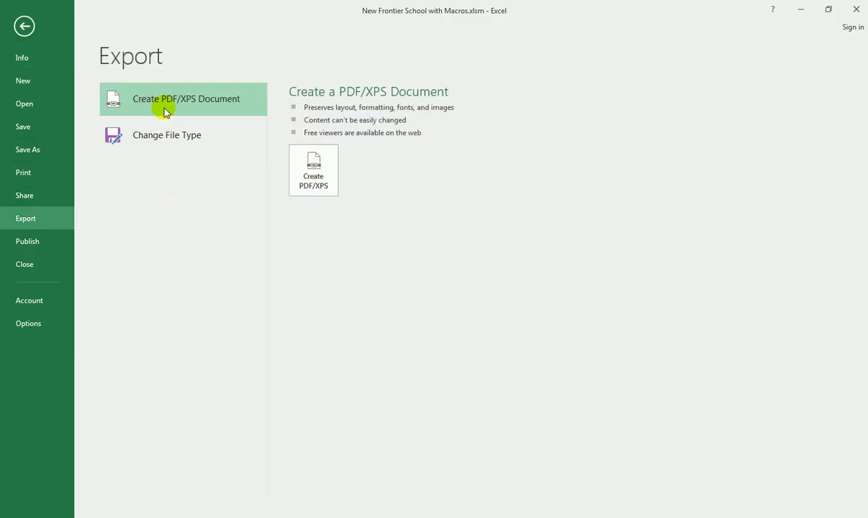
pyautogui.click(311, 174)
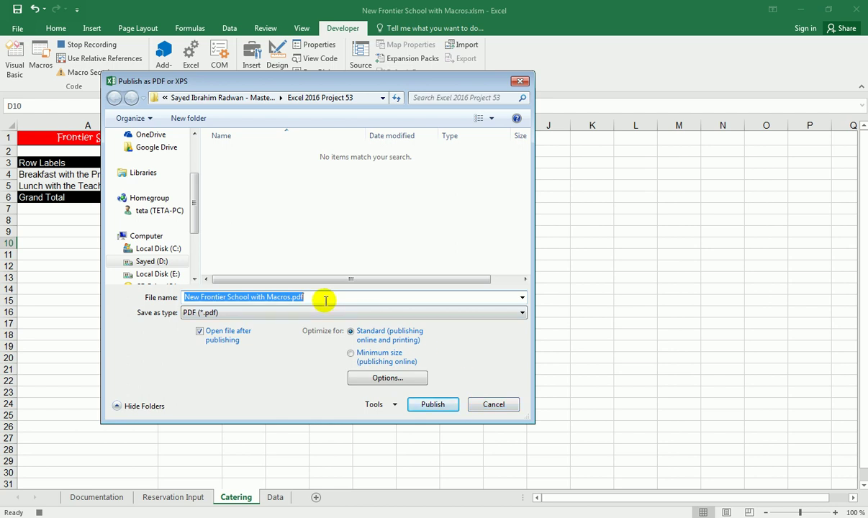
pyautogui.write('Catering Counts')
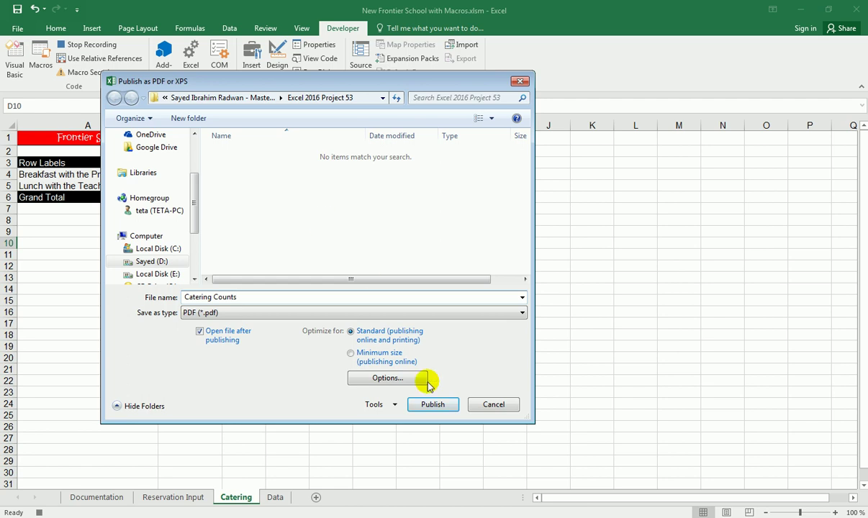
pyautogui.click(446, 406)
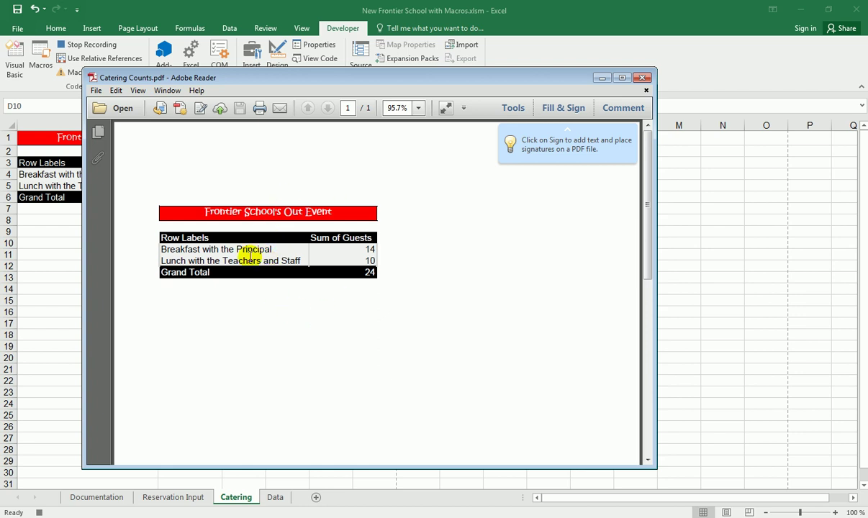
# Step: Check the breakfast and lunch totals in the Catering Counts PDF, then close Adobe Reader
pyautogui.scroll(-5, 250, 260)
pyautogui.scroll(5, 250, 261)
pyautogui.hotkey('alt', 'Tab')
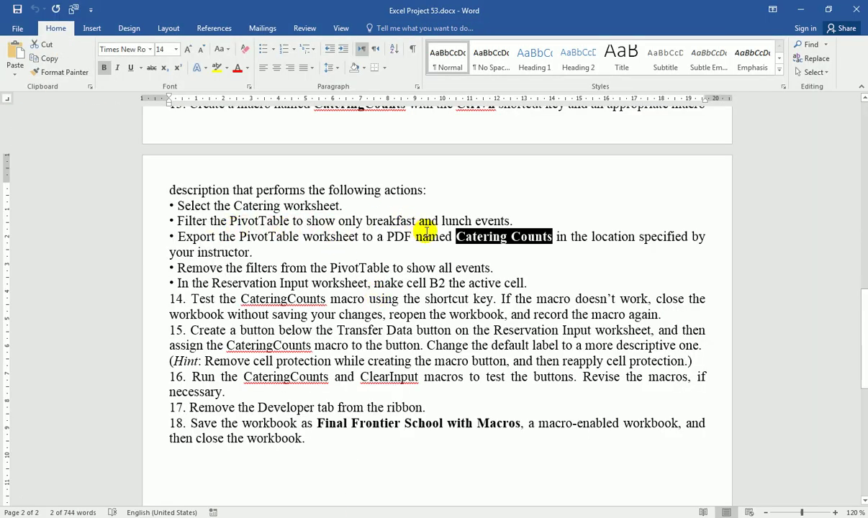
pyautogui.click(189, 272)
pyautogui.scroll(-1, 248, 252)
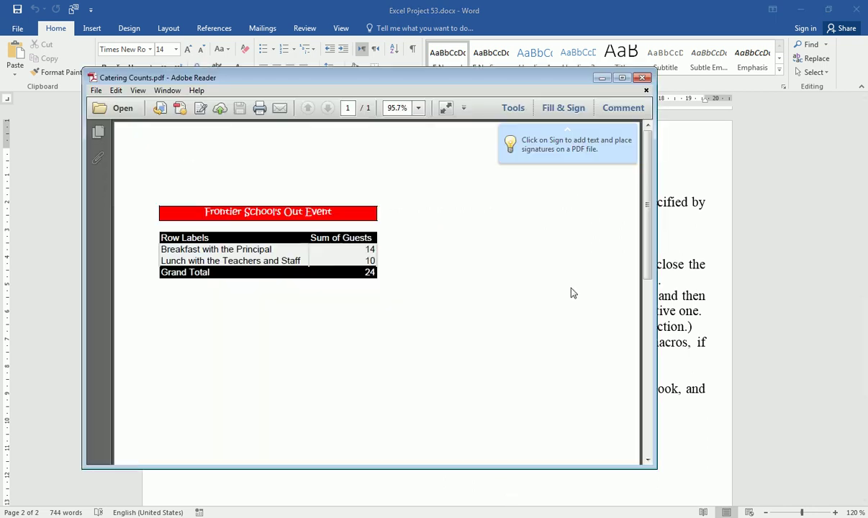
pyautogui.click(643, 78)
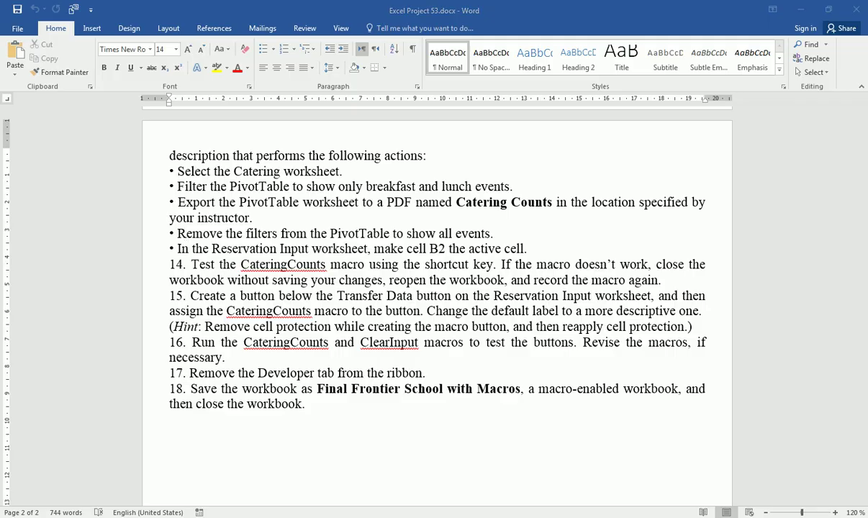
# Step: Tick (Select All) in the Row Labels filter so all four events show, totalling 34 guests
pyautogui.click(364, 515)
pyautogui.click(151, 163)
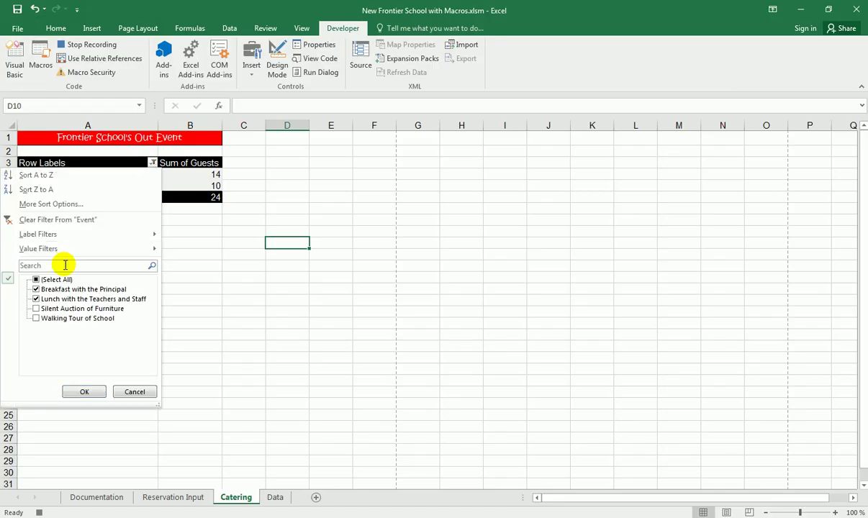
pyautogui.click(49, 281)
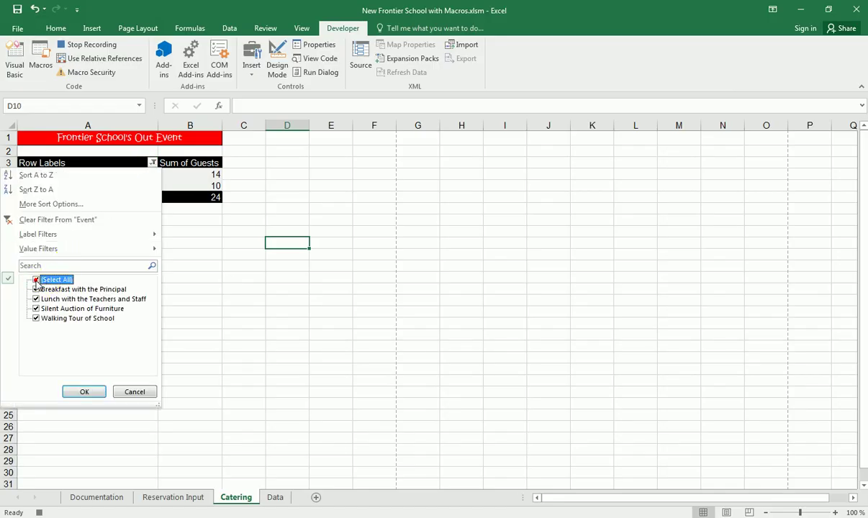
pyautogui.click(76, 393)
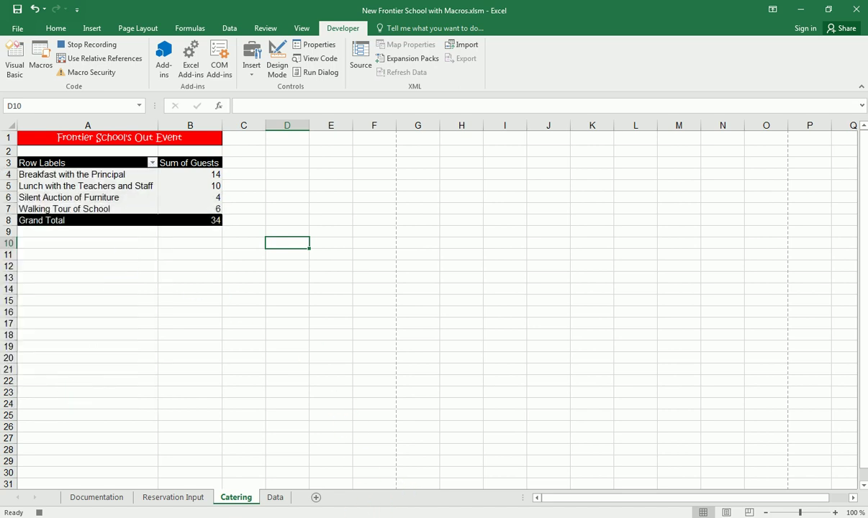
pyautogui.hotkey('alt', 'Tab')
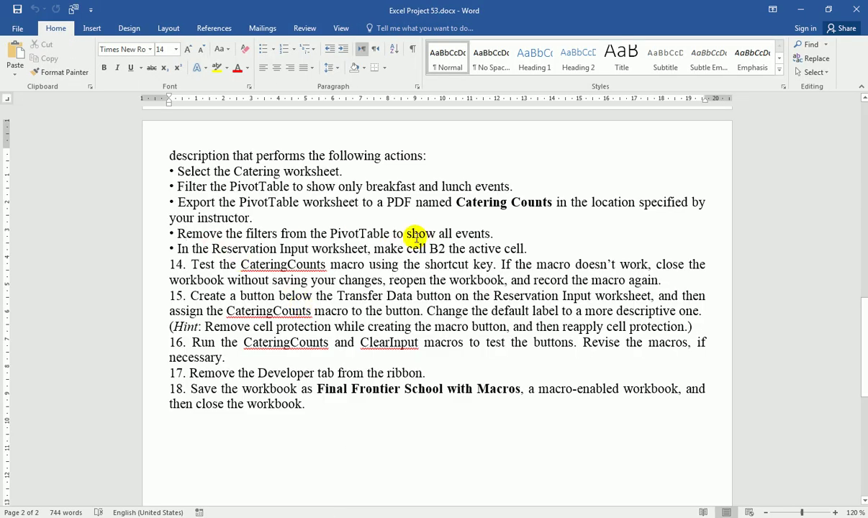
# Step: Mark the 'Remove the filters' step in the Word instructions, then go back to Excel's Catering sheet
pyautogui.click(187, 233)
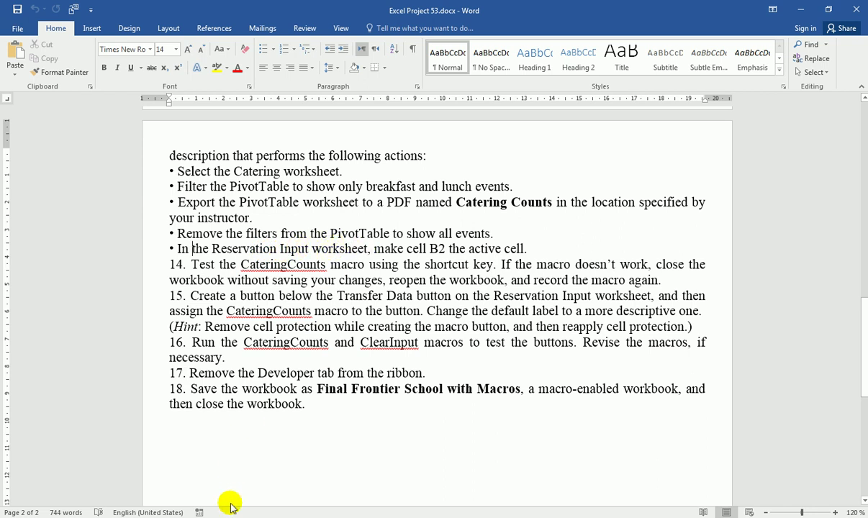
pyautogui.hotkey('alt', 'Tab')
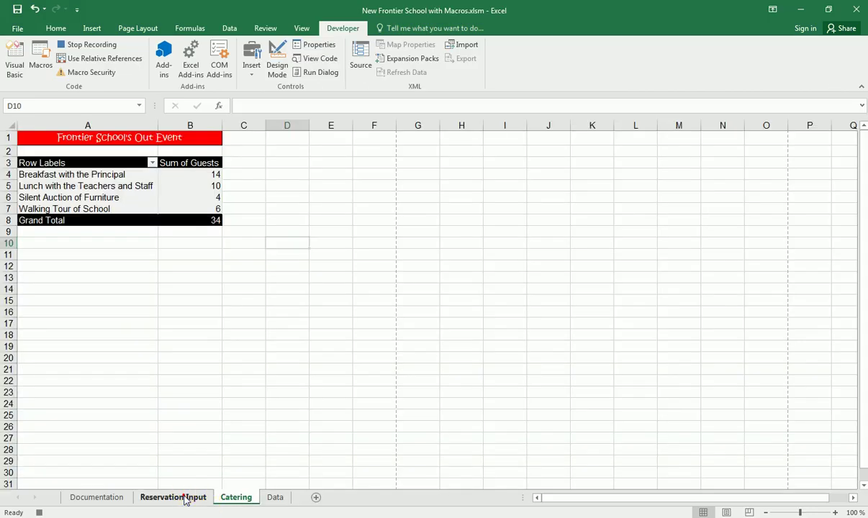
# Step: Make Reservation Input the active worksheet and stop recording the CateringCounts macro
pyautogui.click(183, 497)
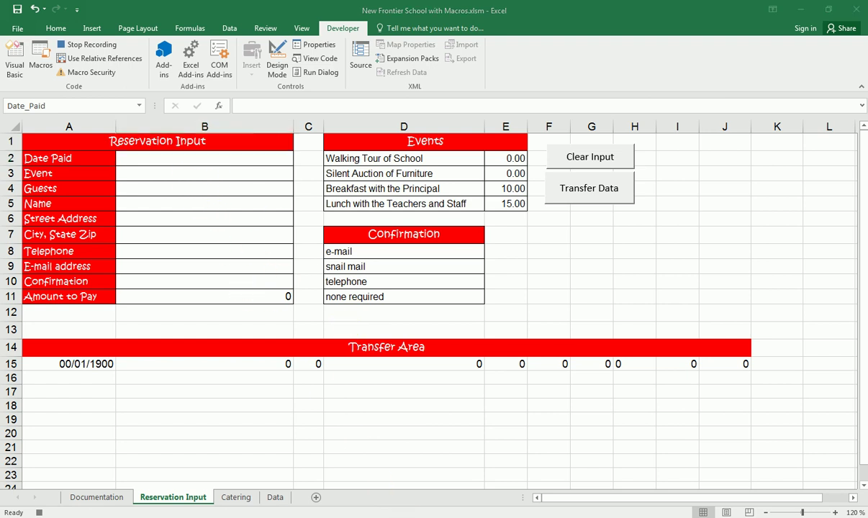
pyautogui.click(327, 514)
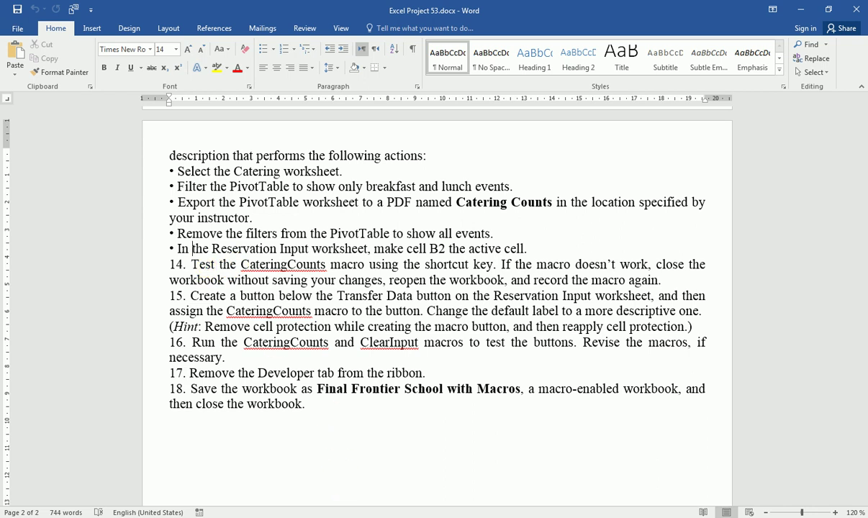
pyautogui.click(326, 514)
pyautogui.click(90, 45)
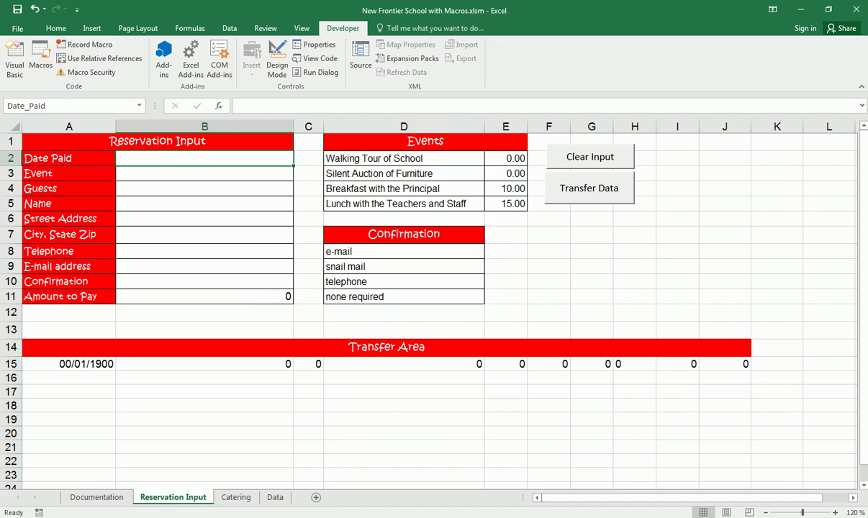
pyautogui.click(303, 515)
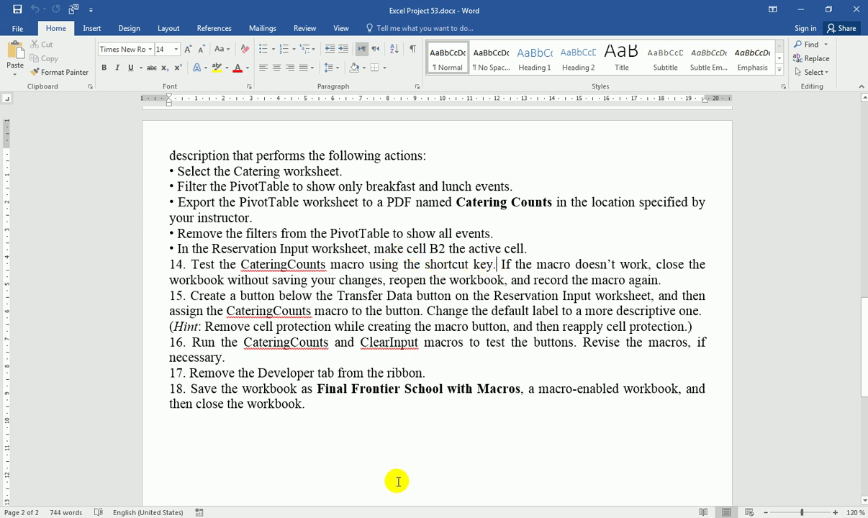
# Step: Run CateringCounts with Ctrl+Shift+C, confirm the Catering Counts PDF appears, and close it
pyautogui.hotkey('alt', 'Tab')
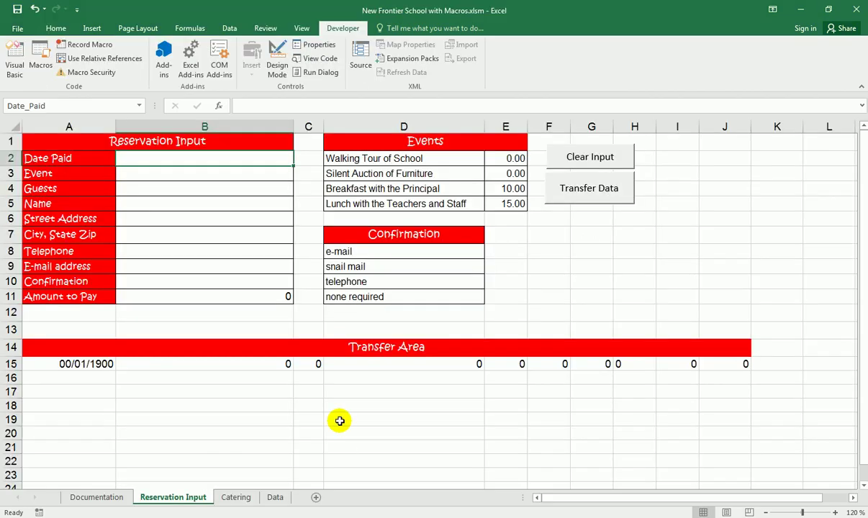
pyautogui.hotkey('ctrl', 'shift', 'c')
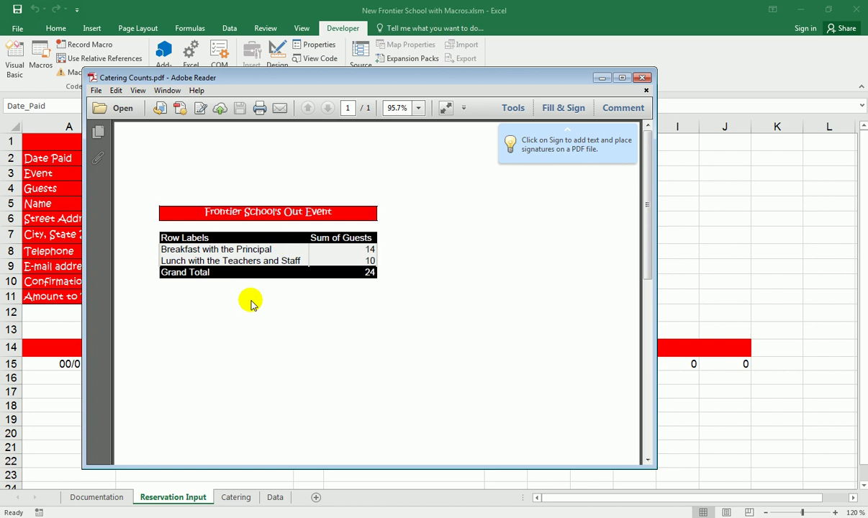
pyautogui.click(644, 83)
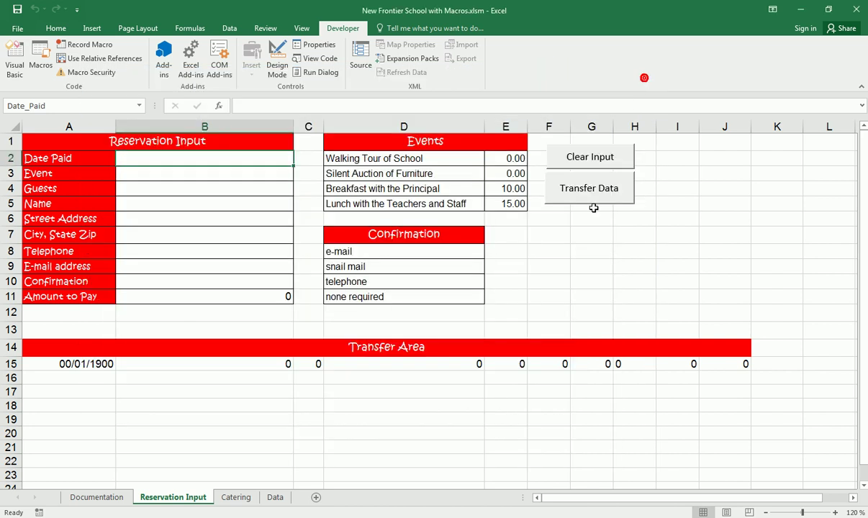
pyautogui.hotkey('alt', 'Tab')
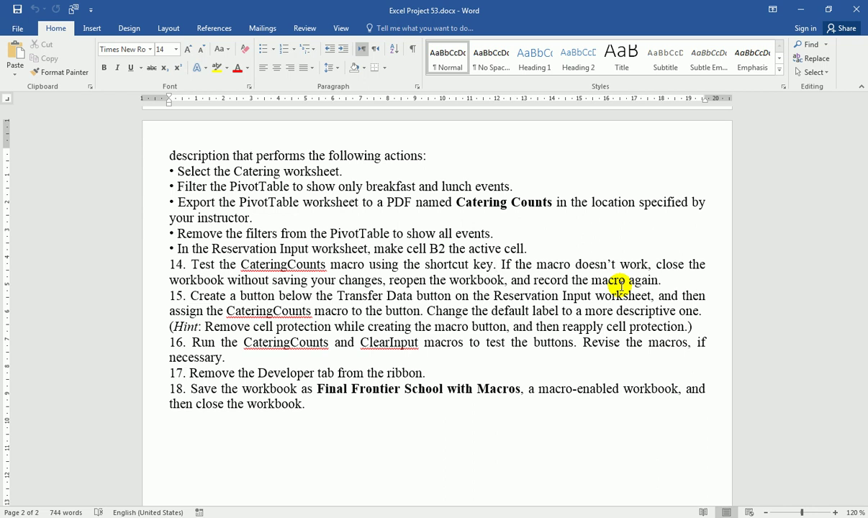
# Step: Read step 15 on adding a macro button in Word, then return to Excel's Reservation Input sheet
pyautogui.click(192, 293)
pyautogui.scroll(-1, 192, 293)
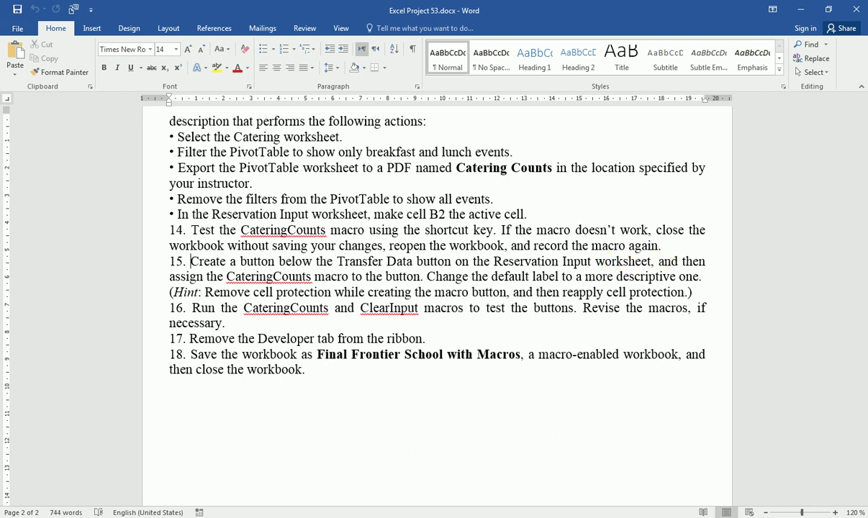
pyautogui.hotkey('alt', 'Tab')
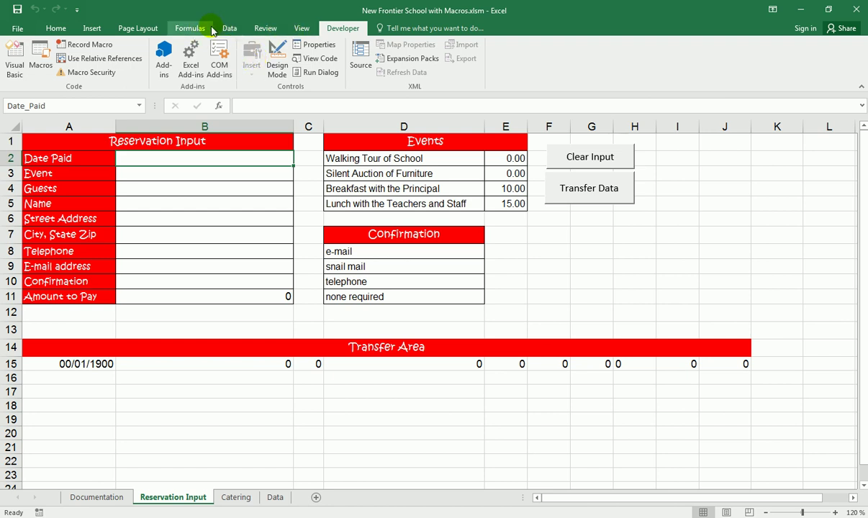
# Step: Unprotect the Reservation Input sheet from the Review commands
pyautogui.click(229, 28)
pyautogui.click(302, 28)
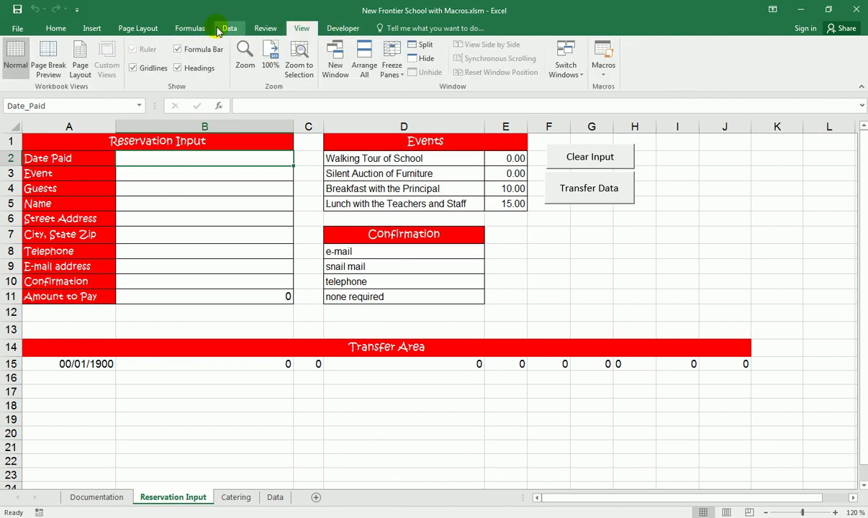
pyautogui.click(266, 29)
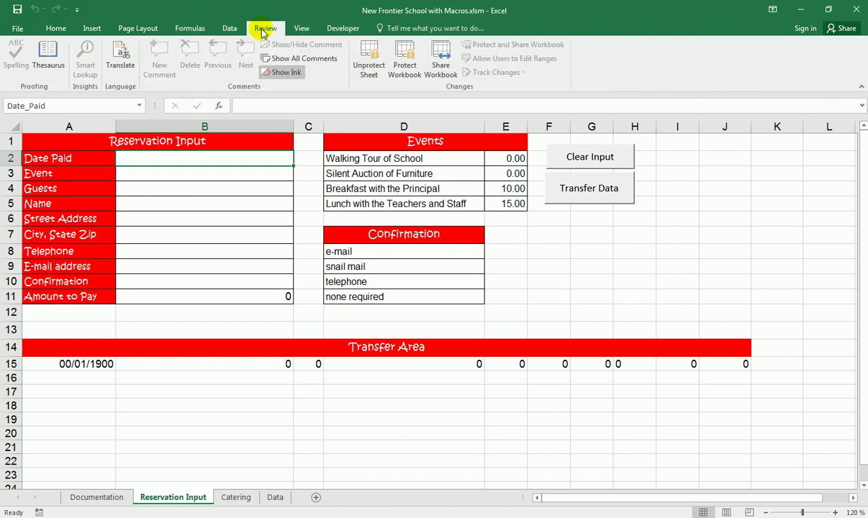
pyautogui.click(369, 74)
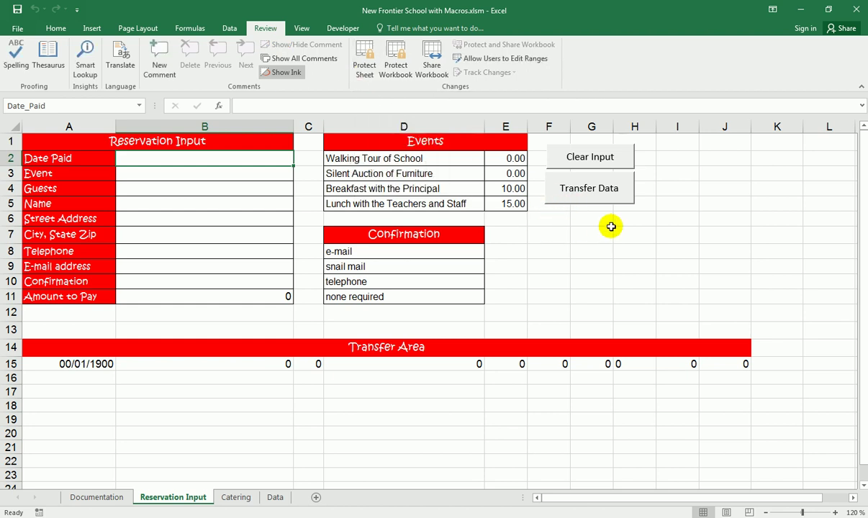
# Step: Draw a Form Controls button just below the Transfer Data button
pyautogui.click(341, 28)
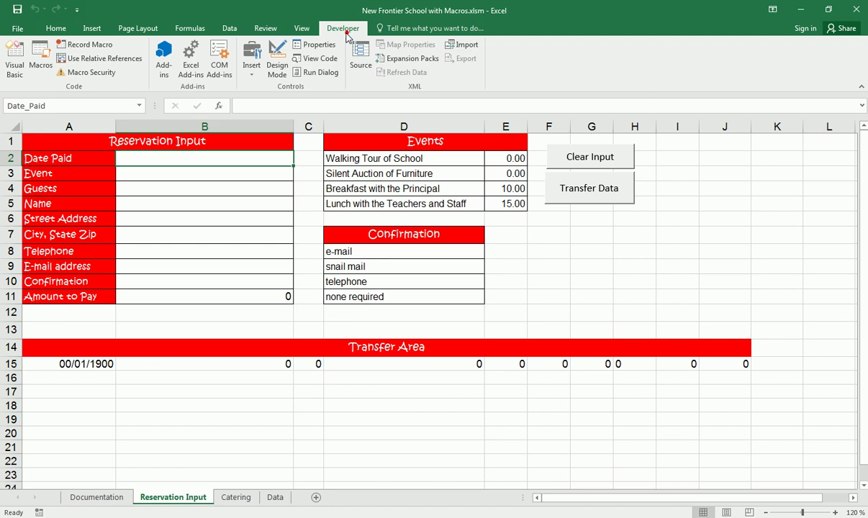
pyautogui.click(251, 68)
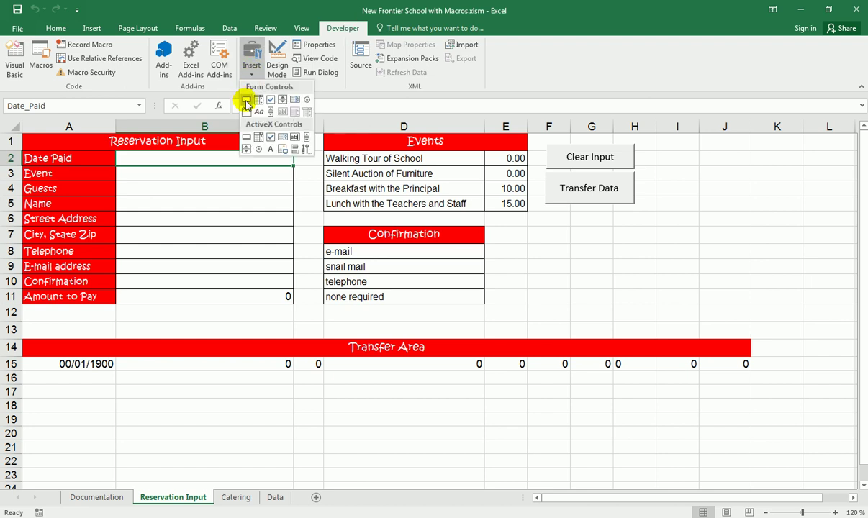
pyautogui.click(247, 101)
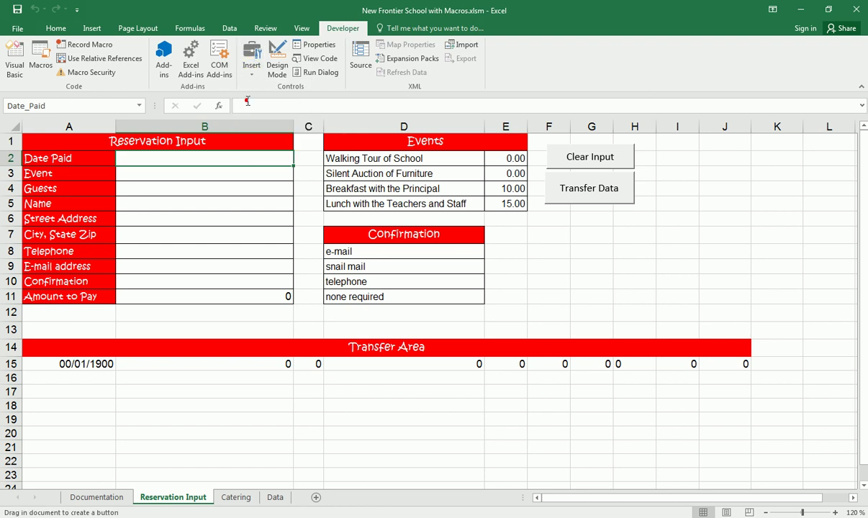
pyautogui.moveTo(547, 209); pyautogui.dragTo(633, 242)
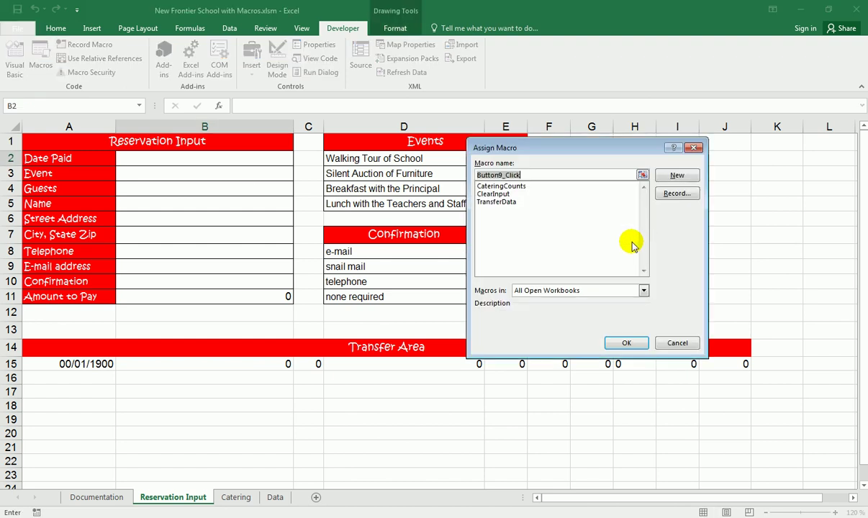
# Step: Assign CateringCounts to Button 9, checking the macro name against step 15 in Word
pyautogui.click(497, 186)
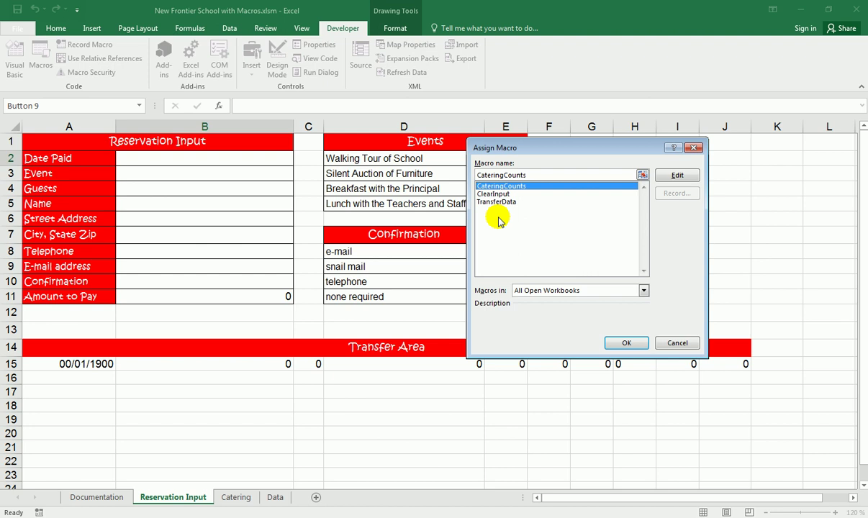
pyautogui.click(333, 516)
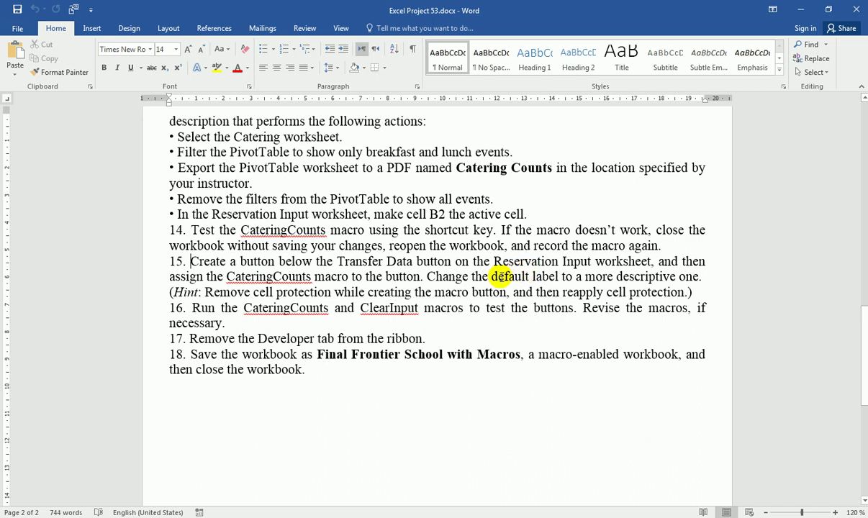
pyautogui.doubleClick(241, 283)
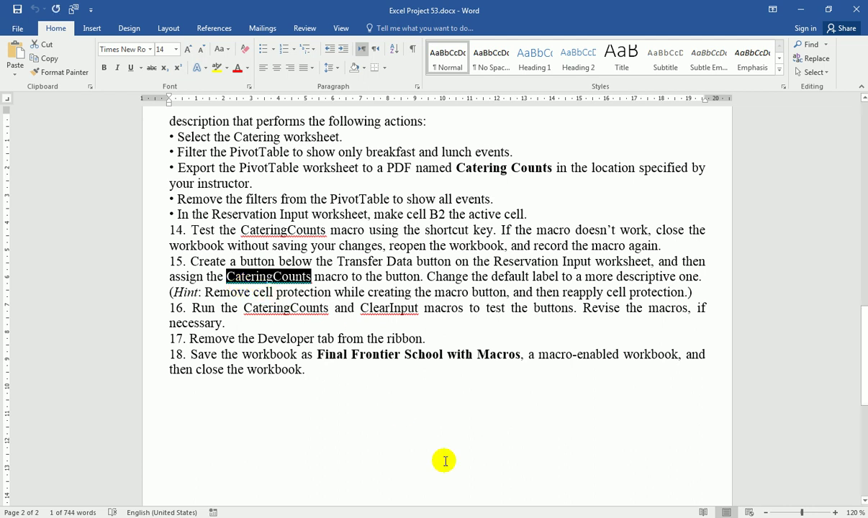
pyautogui.click(362, 516)
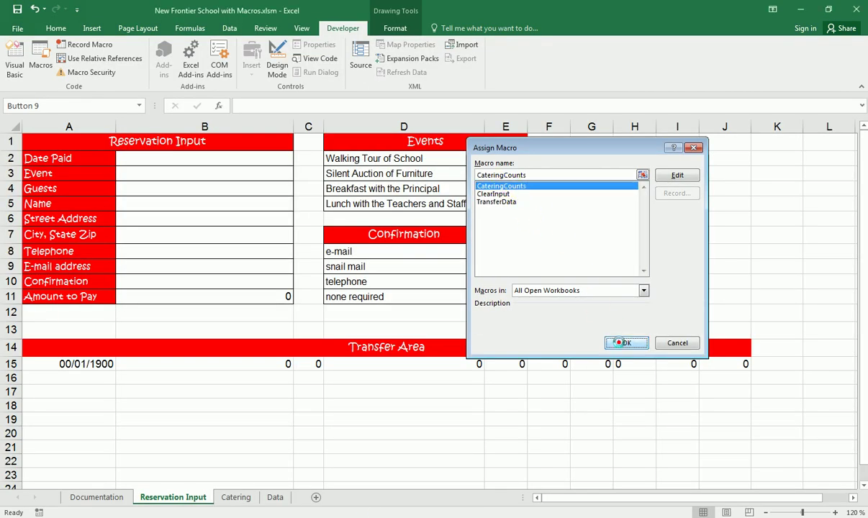
pyautogui.click(620, 343)
# Step: Relabel the button 'Catering Counts PDF', test it to export the 24-guest PDF, then close it
pyautogui.click(573, 224)
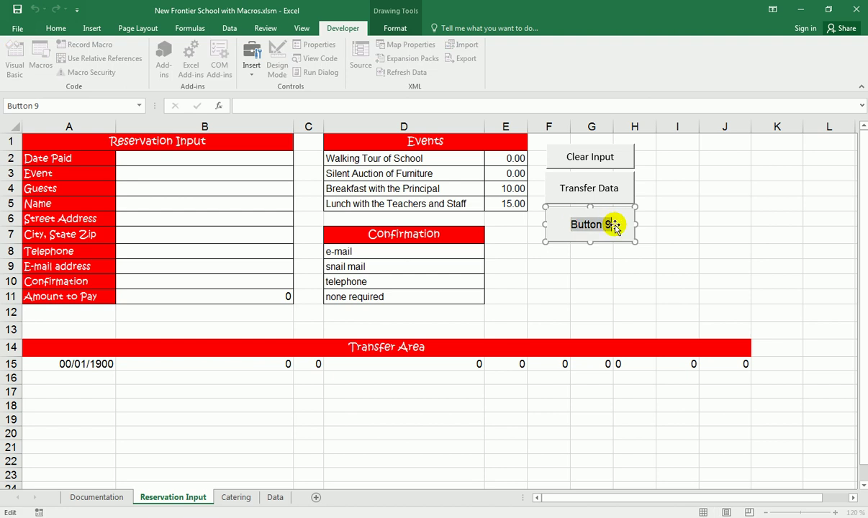
pyautogui.write('CateringCounts')
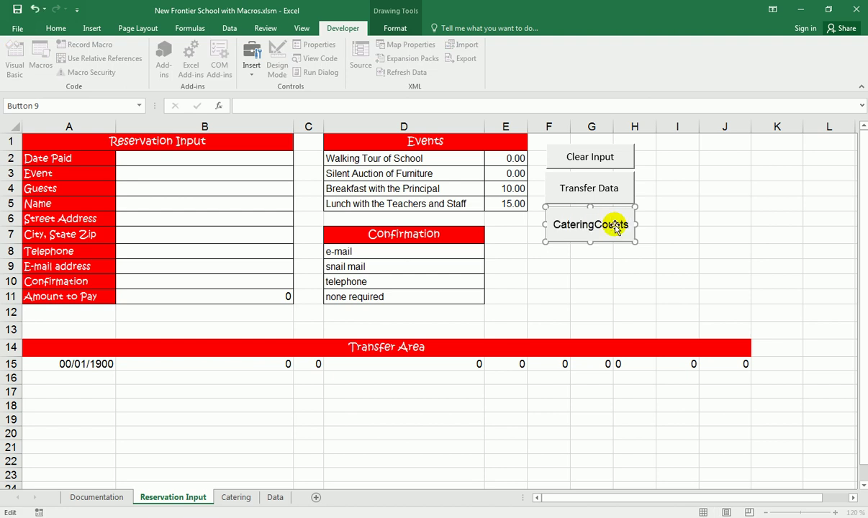
pyautogui.click(591, 226)
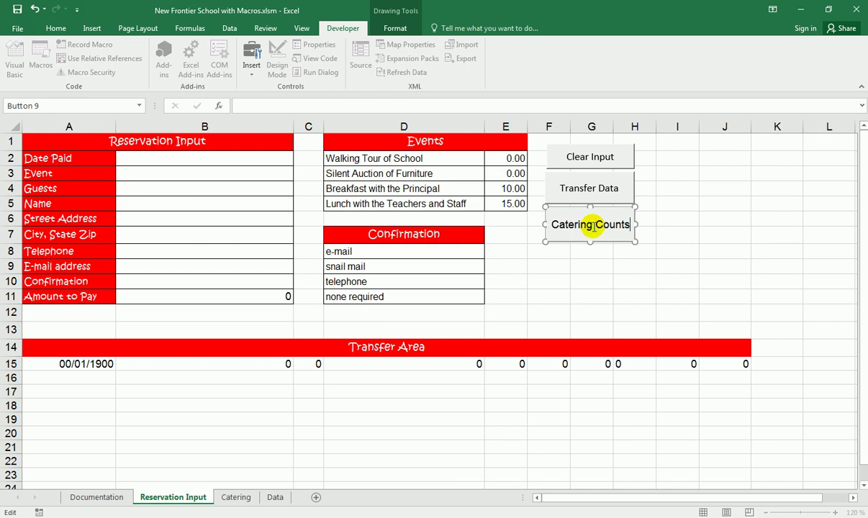
pyautogui.press('Return')
pyautogui.write('PDF')
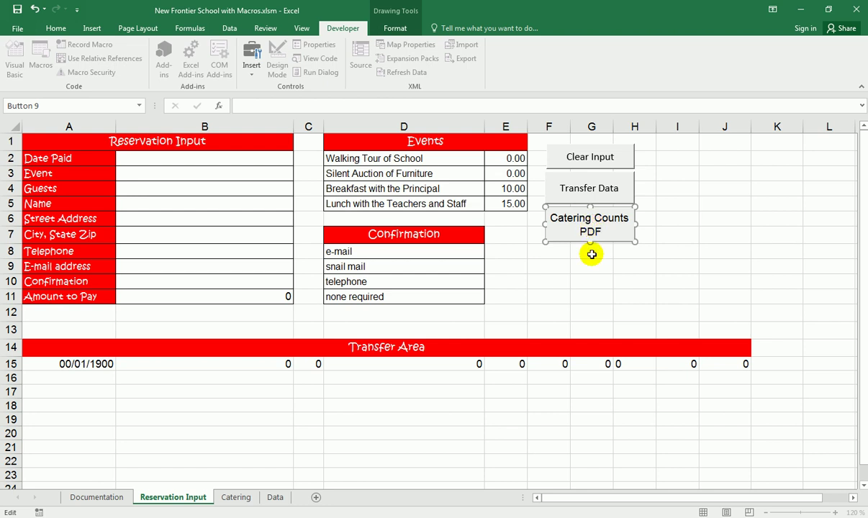
pyautogui.click(591, 252)
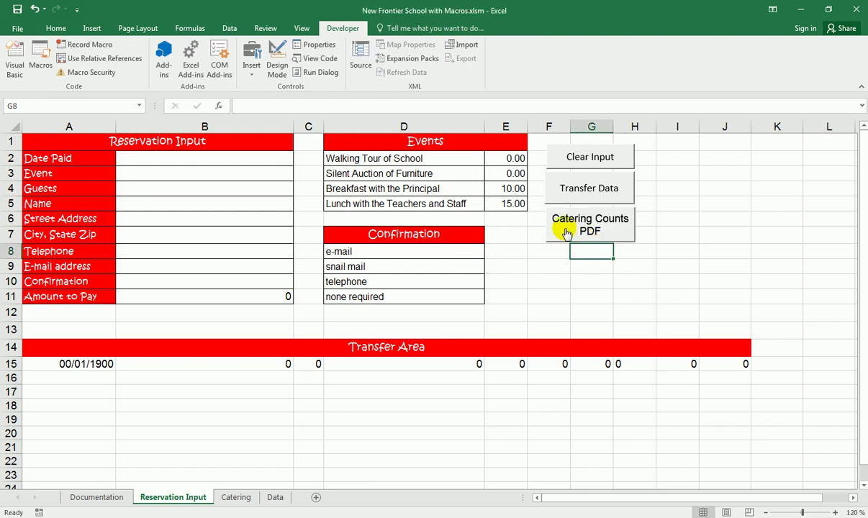
pyautogui.click(566, 232)
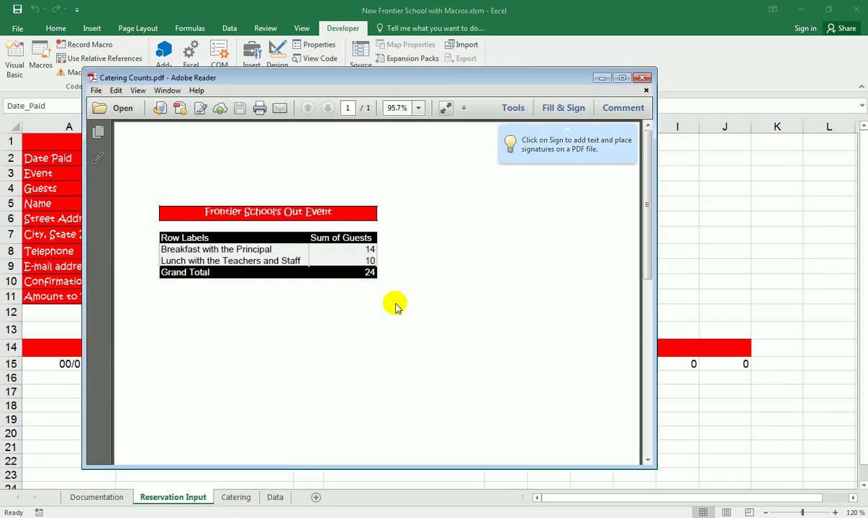
pyautogui.click(643, 79)
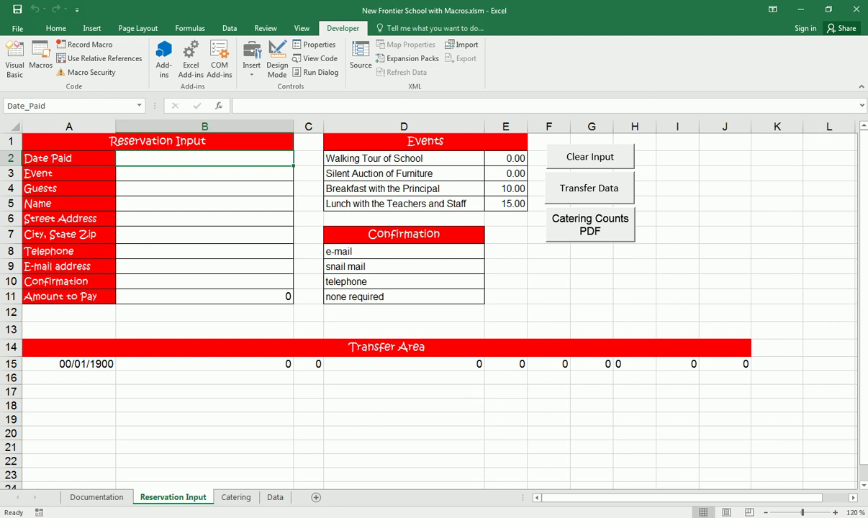
# Step: Read instruction steps 16–18 in Word, then return to Excel's Reservation Input sheet
pyautogui.hotkey('alt', 'Tab')
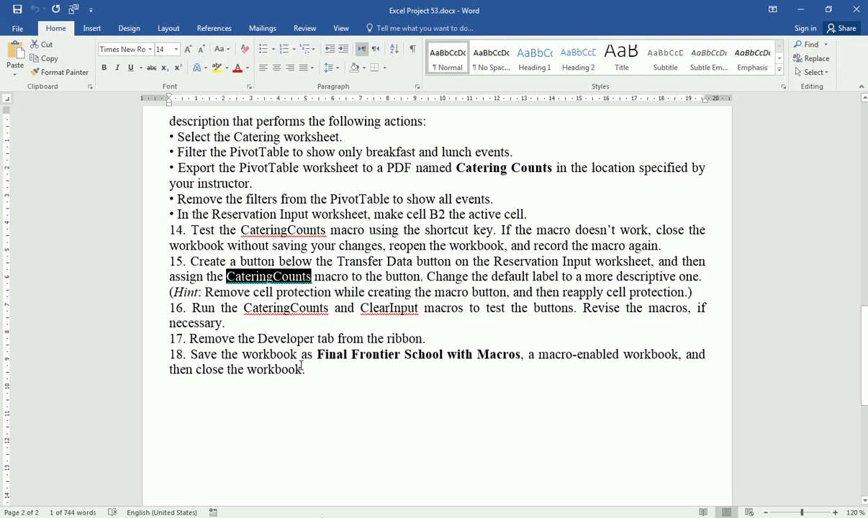
pyautogui.click(198, 307)
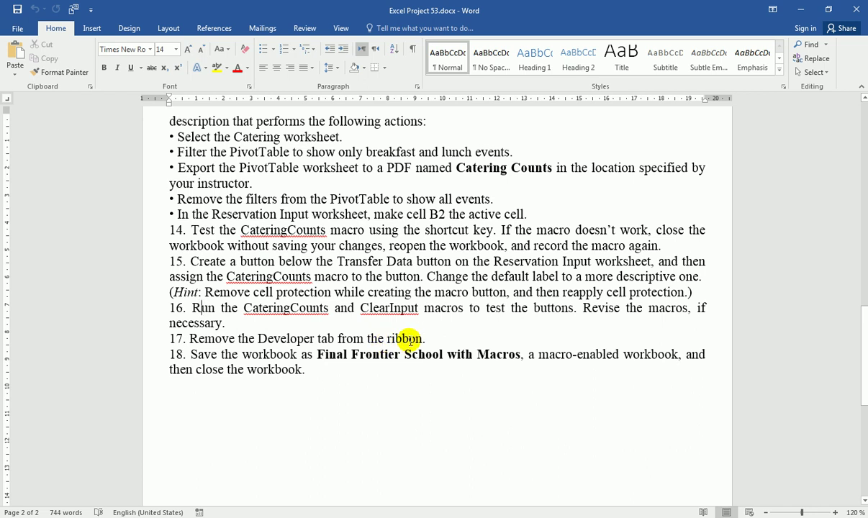
pyautogui.hotkey('alt', 'Tab')
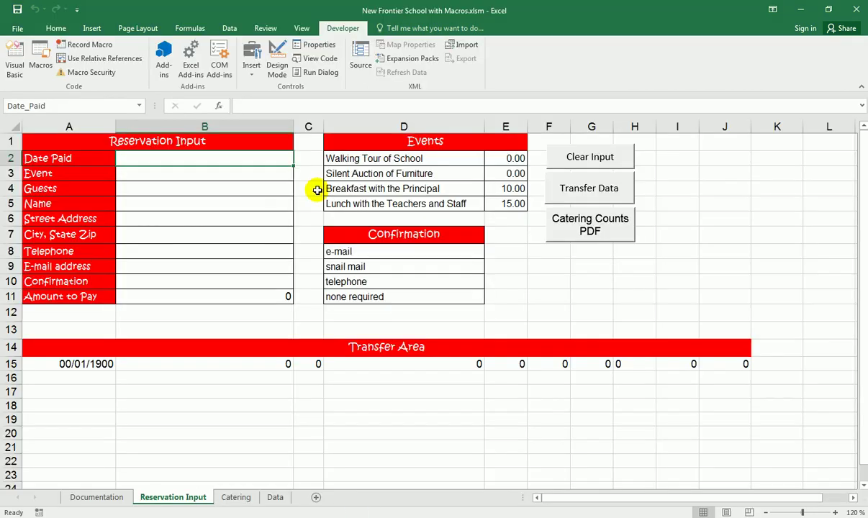
# Step: Hide the Developer tab through the Customize the Ribbon settings
pyautogui.rightClick(296, 28)
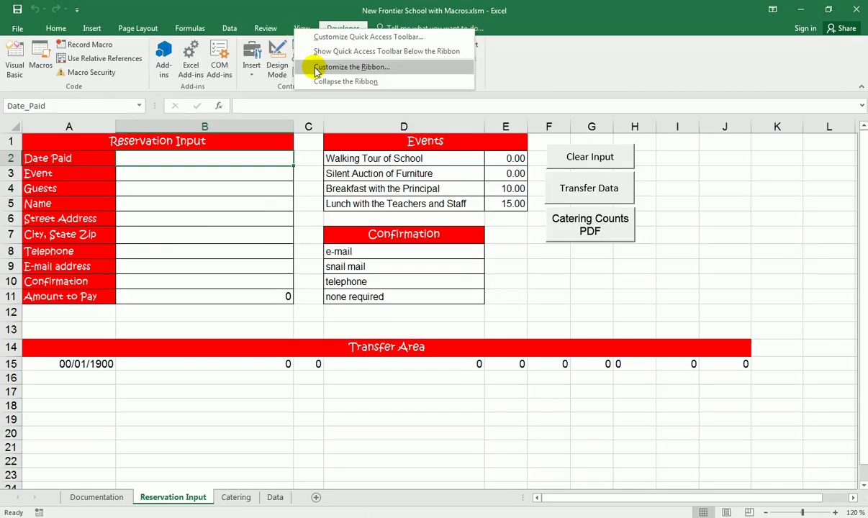
pyautogui.click(353, 69)
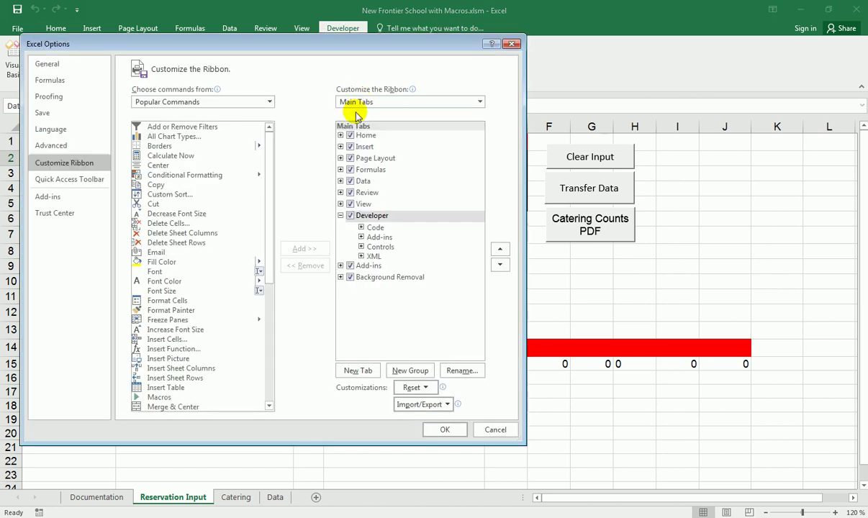
pyautogui.click(353, 217)
pyautogui.click(443, 430)
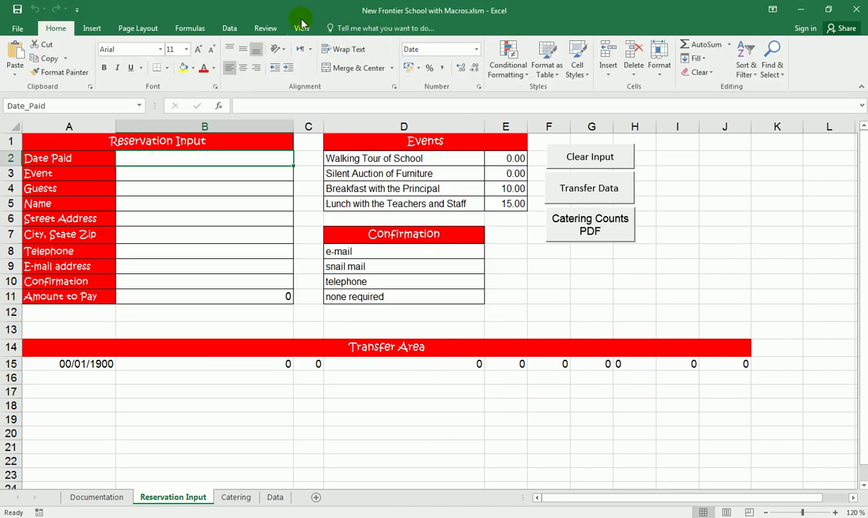
# Step: Protect the Reservation Input sheet again from the Review tab
pyautogui.click(265, 28)
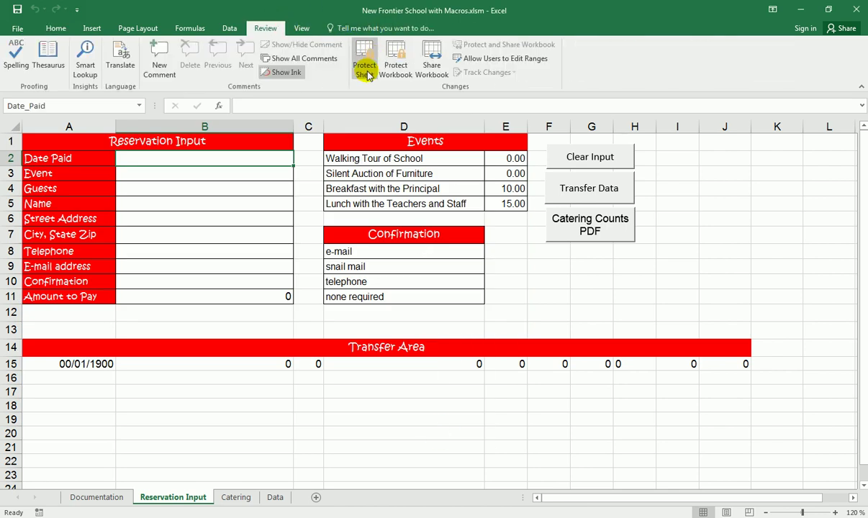
pyautogui.click(363, 70)
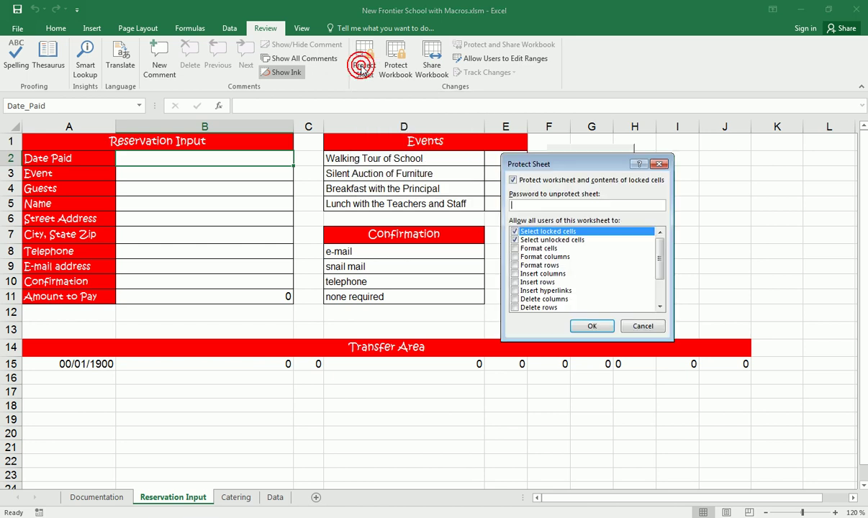
pyautogui.click(589, 327)
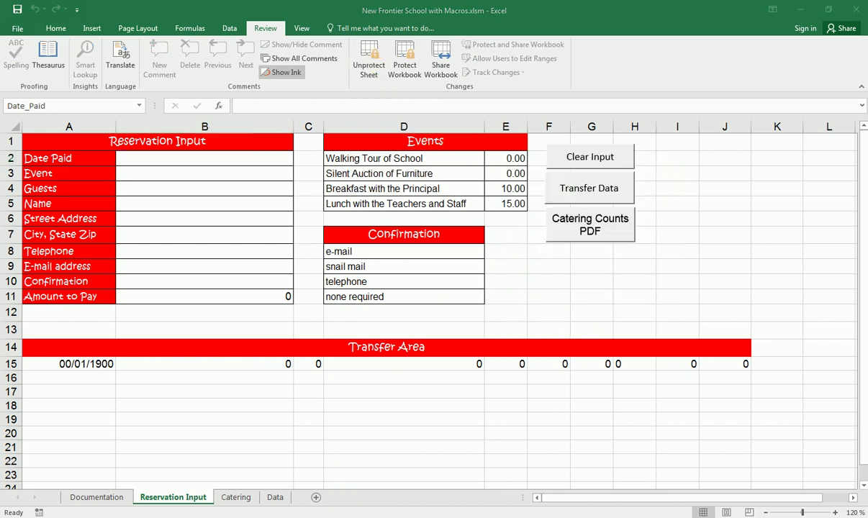
pyautogui.click(328, 517)
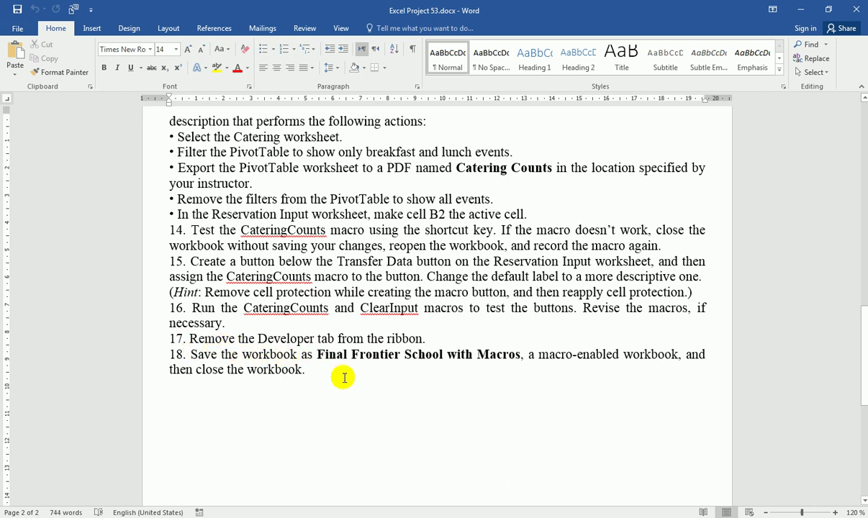
# Step: Select the required file name 'Final Frontier School with Macros' in Word, then return to Excel
pyautogui.hotkey('ctrl', 'shift', 'Right')
pyautogui.hotkey('ctrl', 'shift', 'Right')
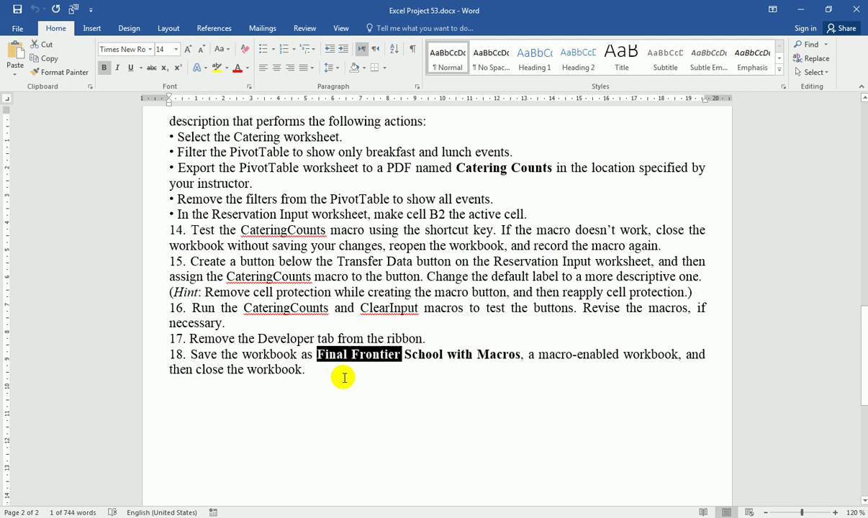
pyautogui.hotkey('ctrl', 'shift', 'Right')
pyautogui.hotkey('ctrl', 'shift', 'Right')
pyautogui.hotkey('ctrl', 'shift', 'Right')
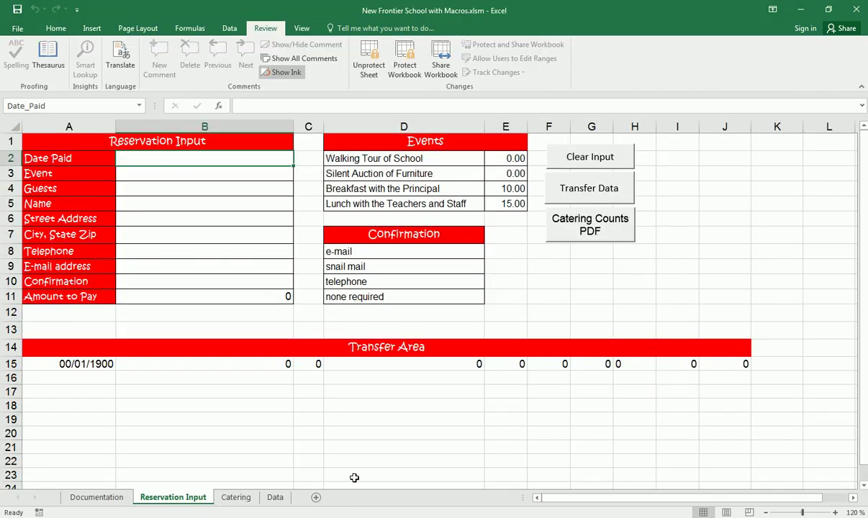
pyautogui.hotkey('alt', 'Tab')
# Step: Save the workbook as 'Final Frontier School with Macros', an Excel Macro-Enabled Workbook (.xlsm)
pyautogui.click(18, 27)
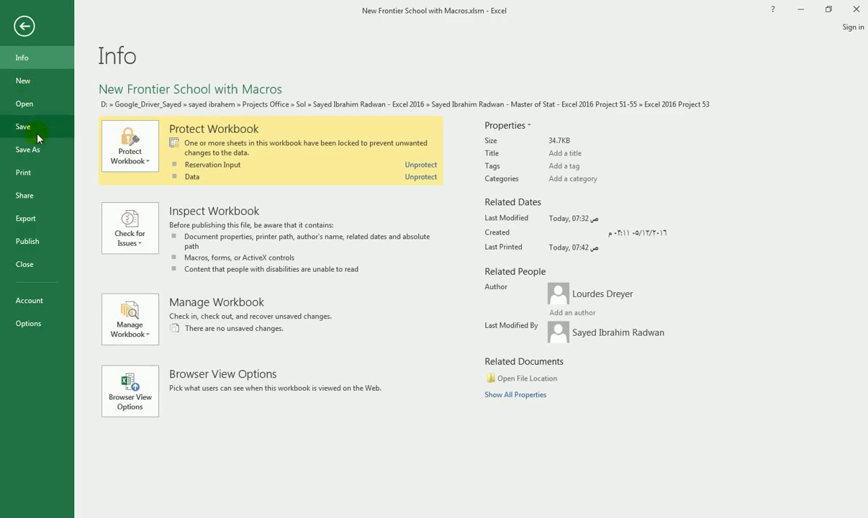
pyautogui.click(35, 152)
pyautogui.click(170, 196)
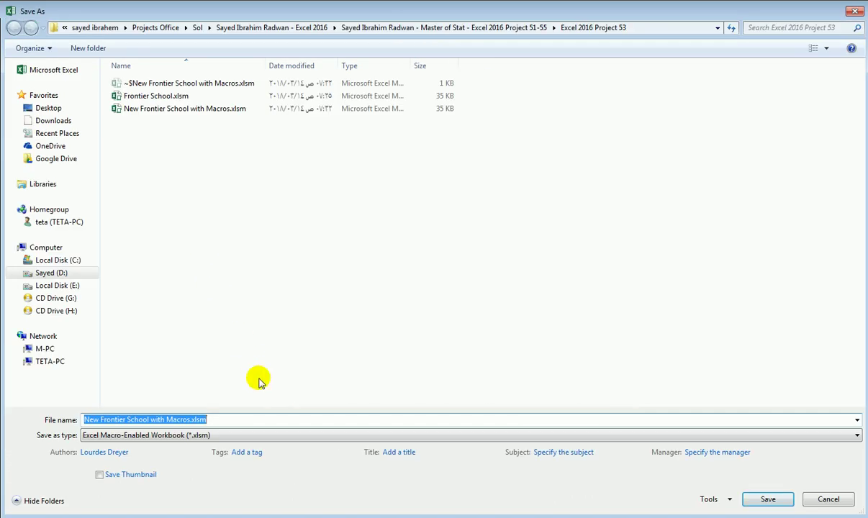
pyautogui.write('Final Frontier School with Macros')
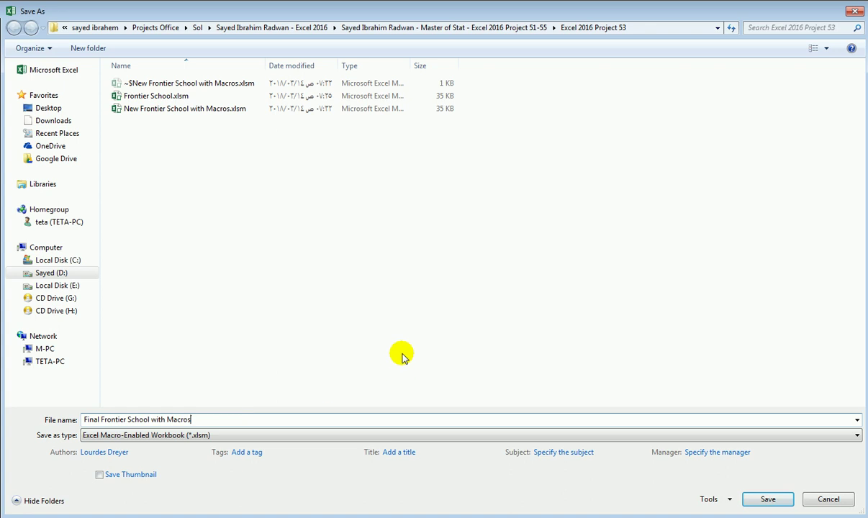
pyautogui.click(768, 499)
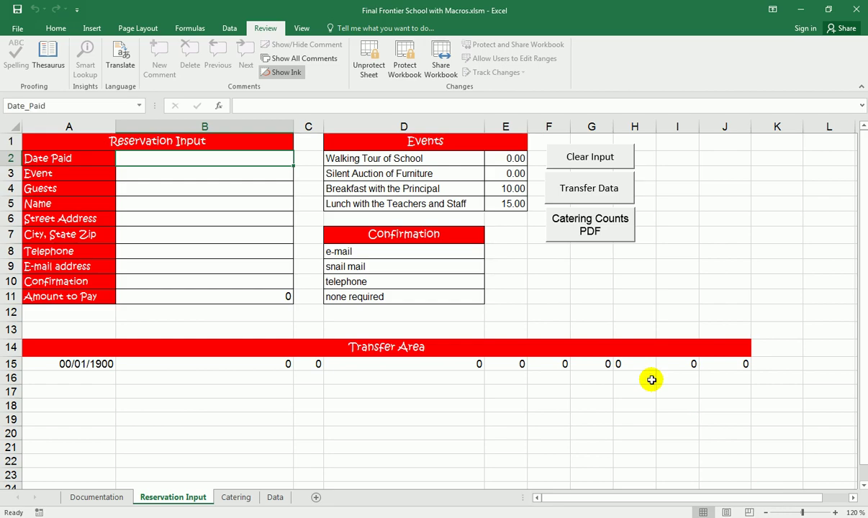